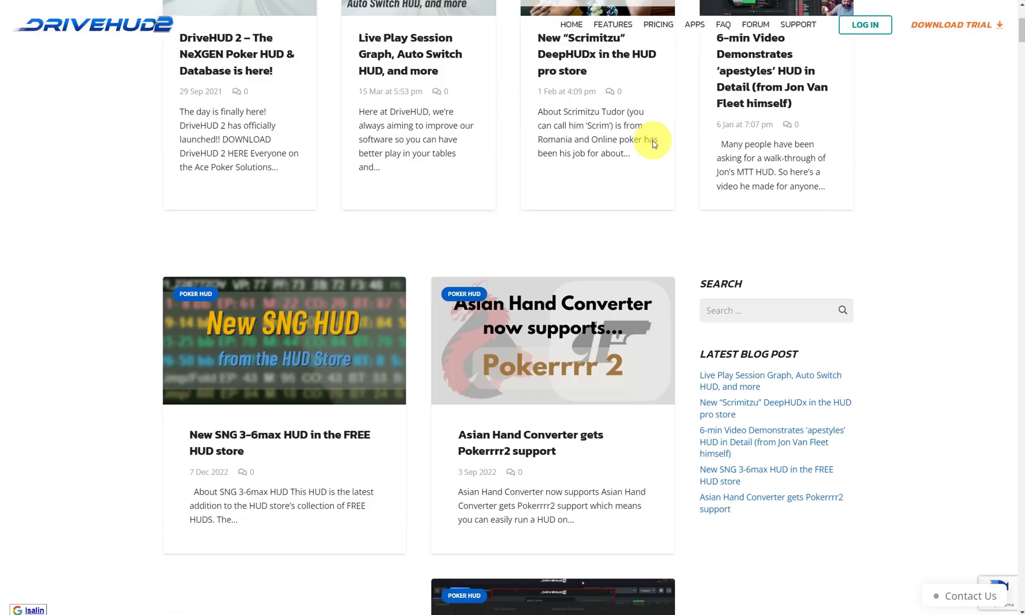
scroll(652, 139, down, 20)
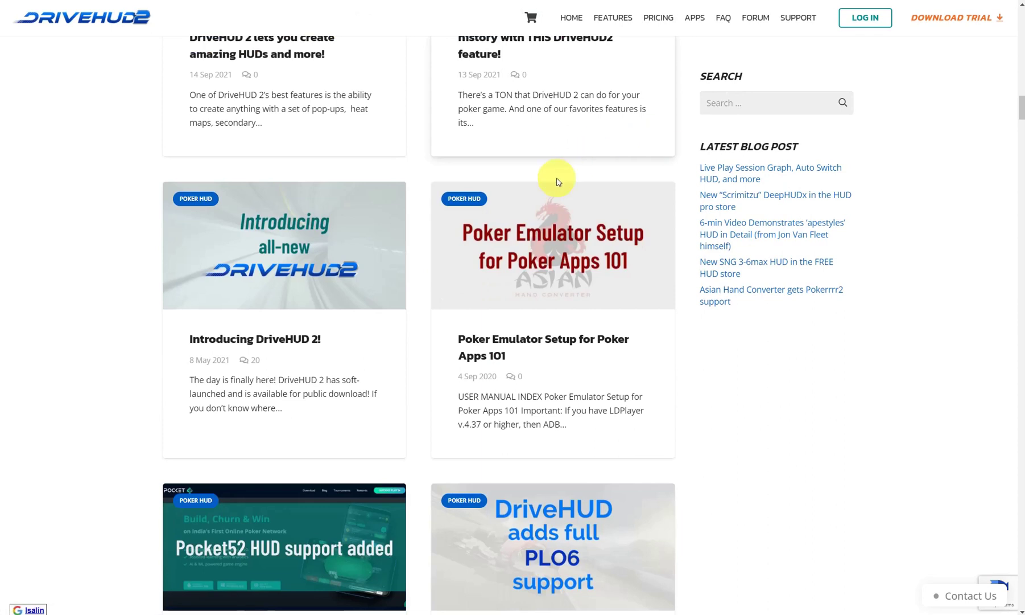
- Open the Poker Emulator Setup for Poker Apps 101 article and jump to Section 8 on joining a private PokerBros club
click(467, 268)
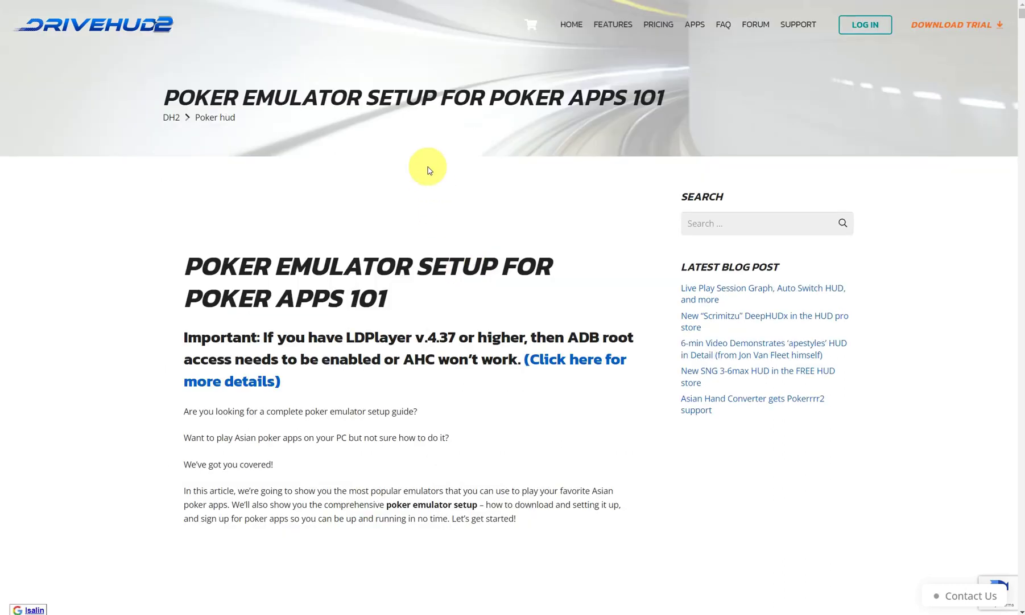
scroll(427, 168, down, 10)
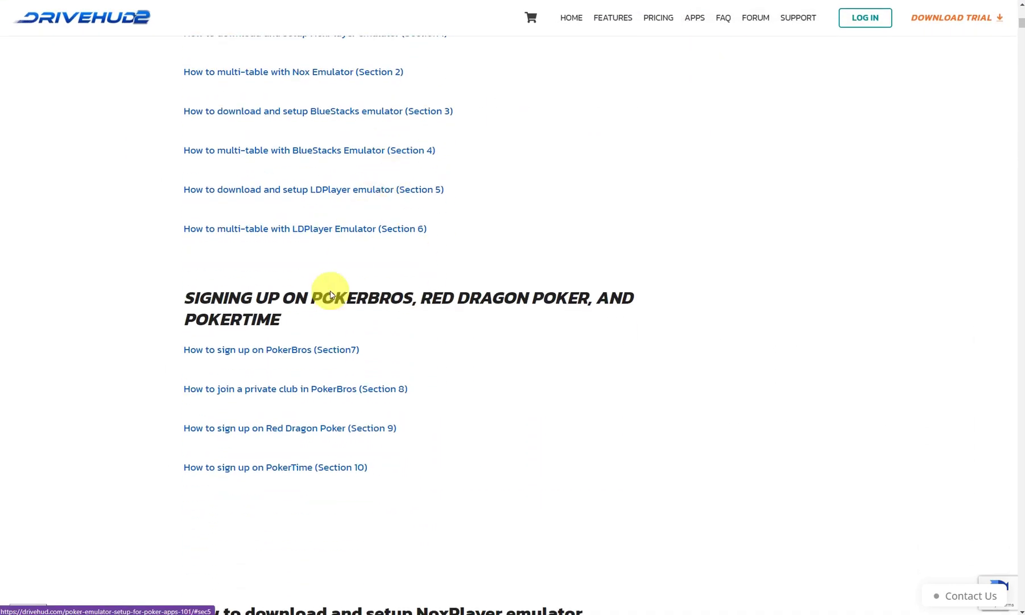
click(323, 390)
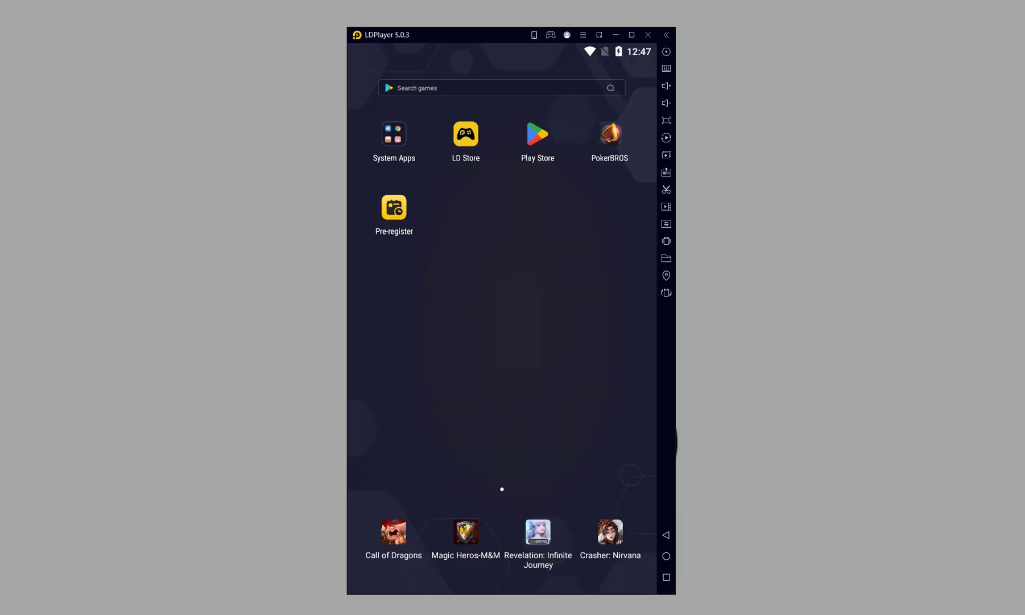
click(418, 36)
- Under LDPlayer's Other settings, keep Root permission enabled and ADB debugging on 'Open remote connection', then save
click(670, 54)
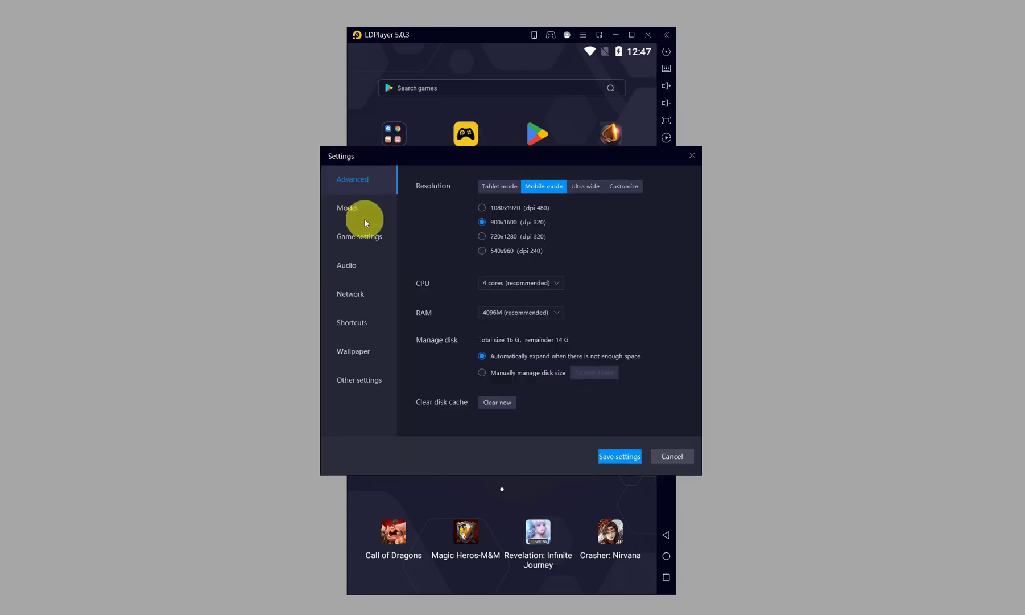
click(368, 383)
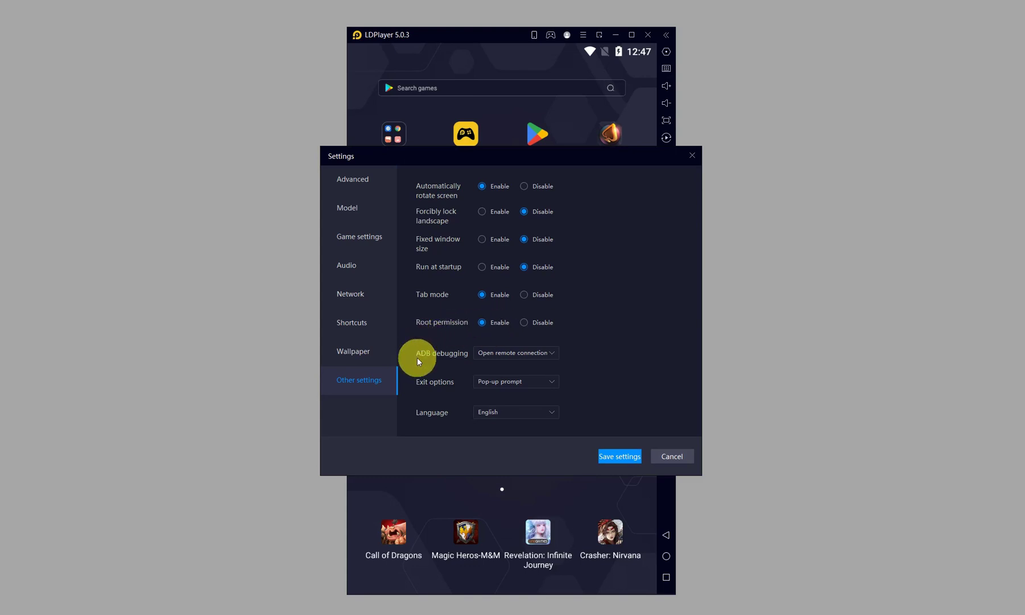
click(503, 356)
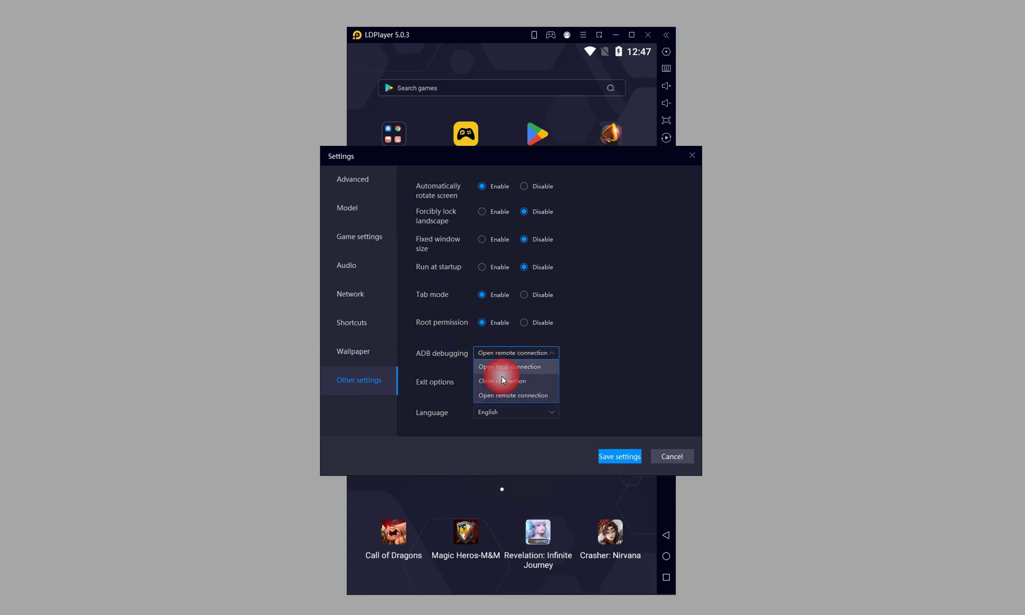
click(504, 383)
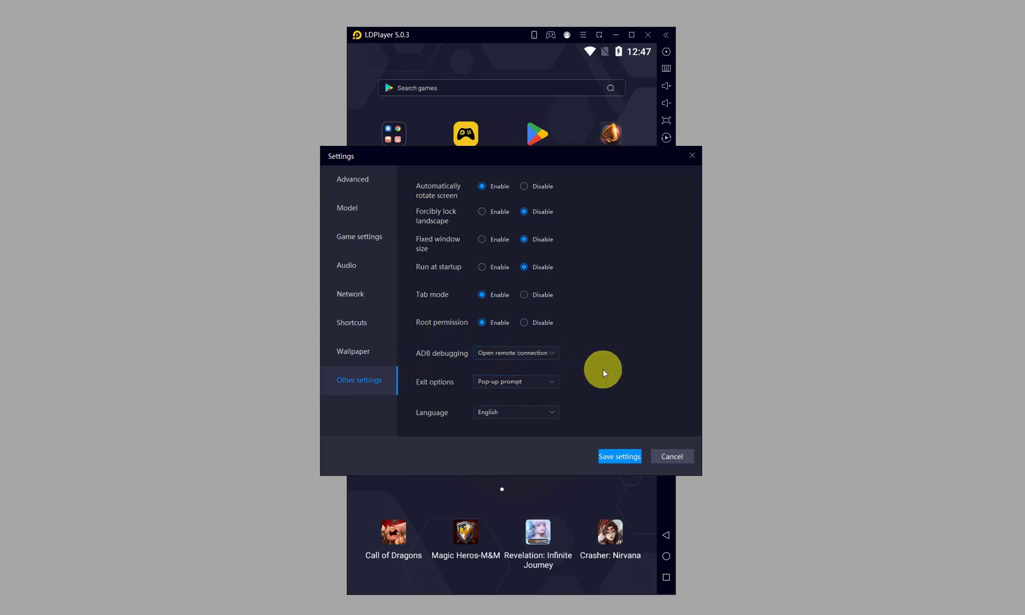
click(630, 458)
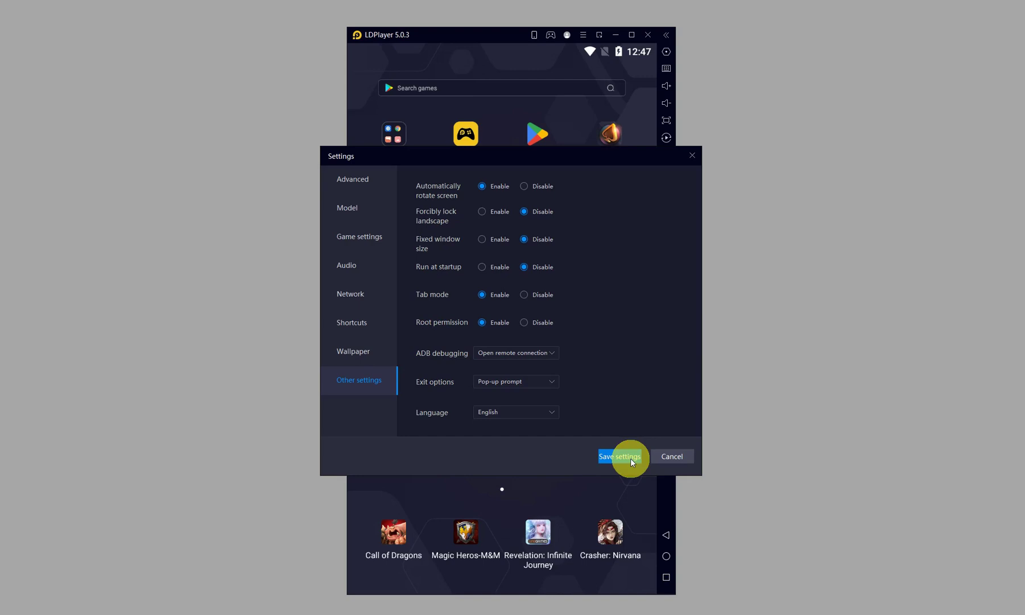
click(630, 458)
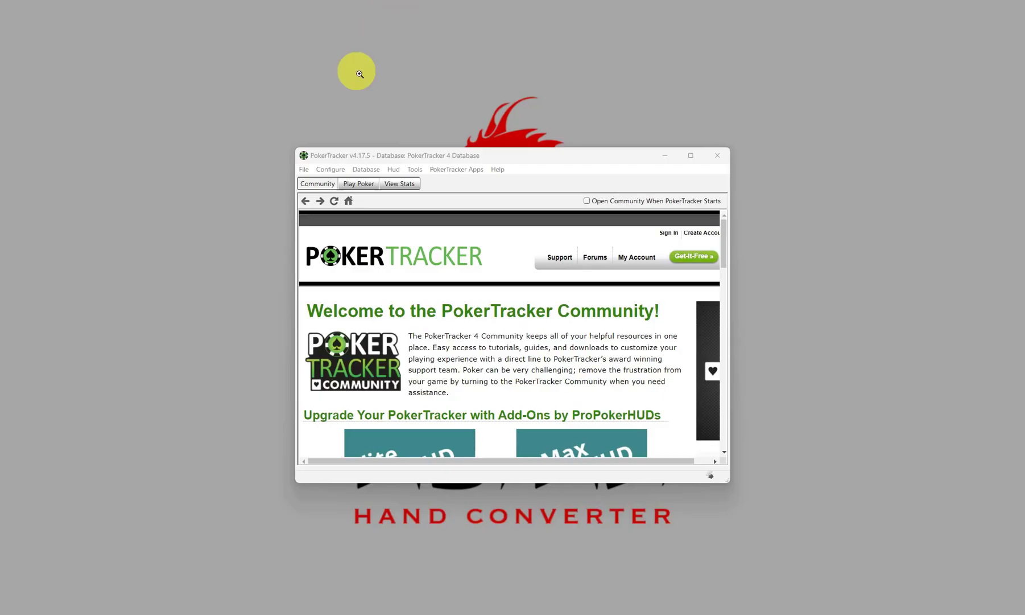
- Open Configure > Sites & Import Options and select PokerBros in the site list
click(341, 172)
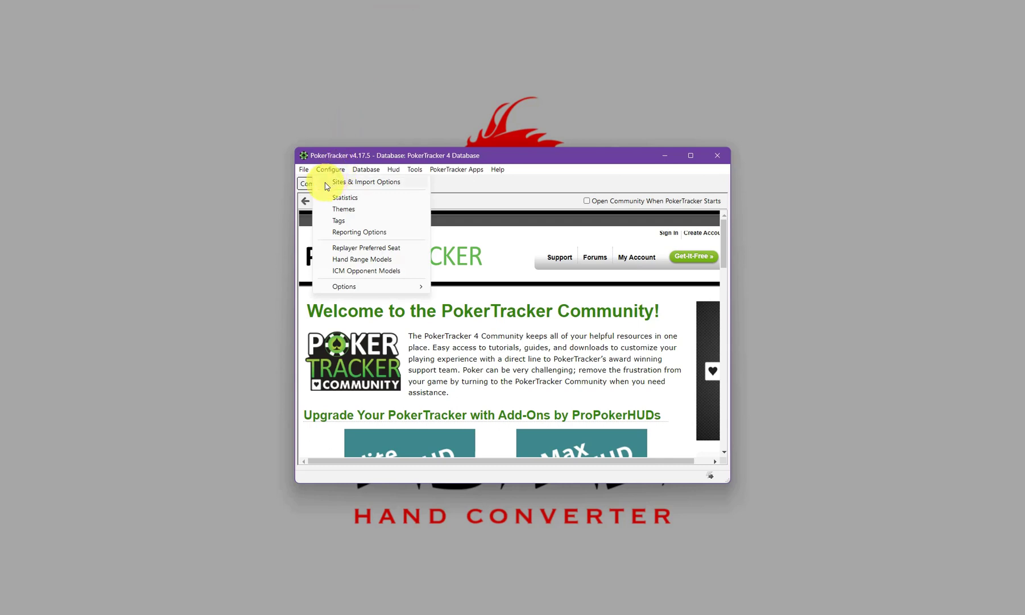
click(326, 183)
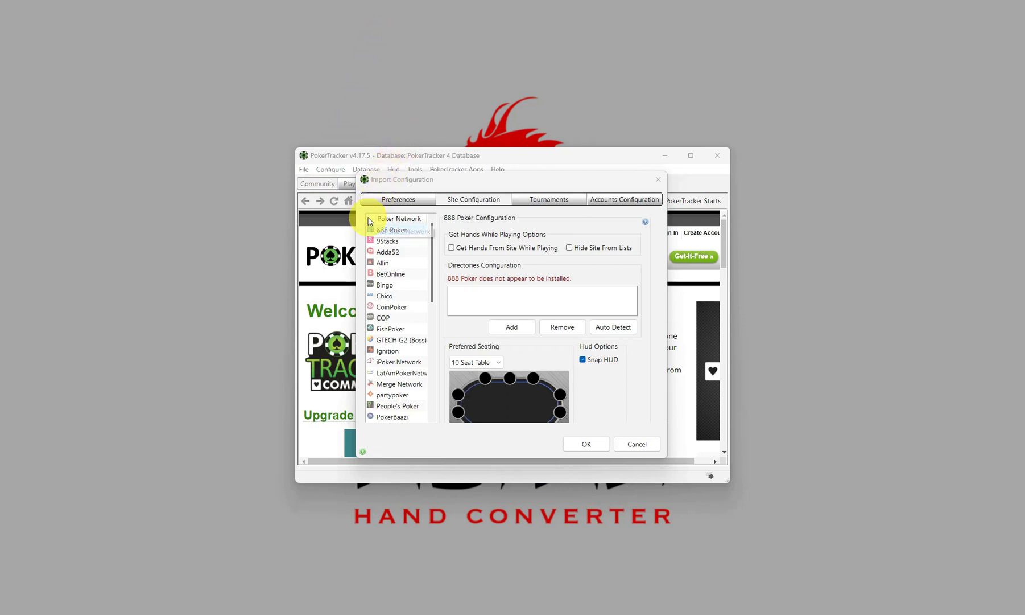
drag(432, 247, 430, 286)
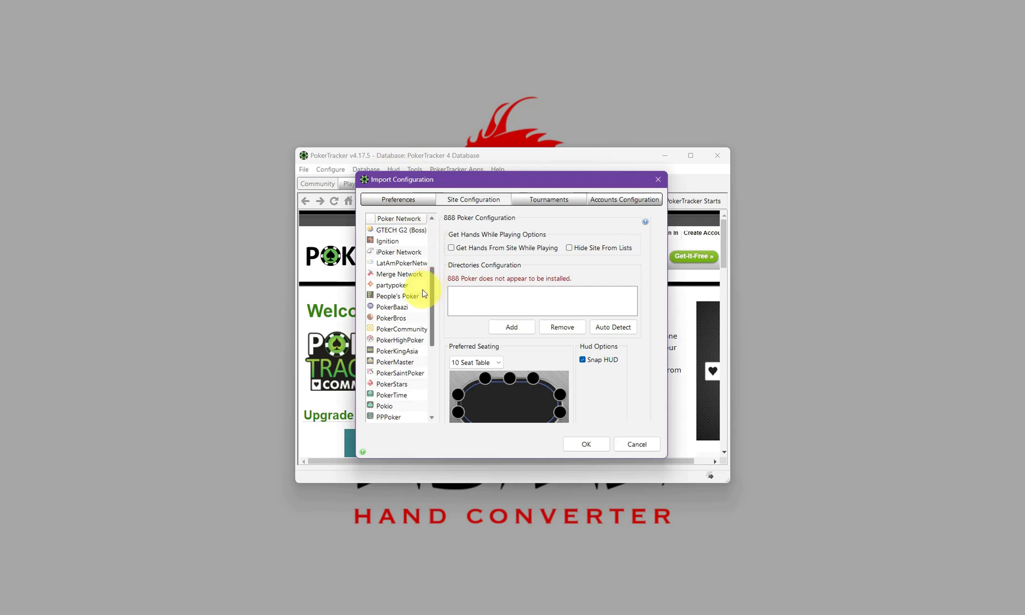
click(410, 319)
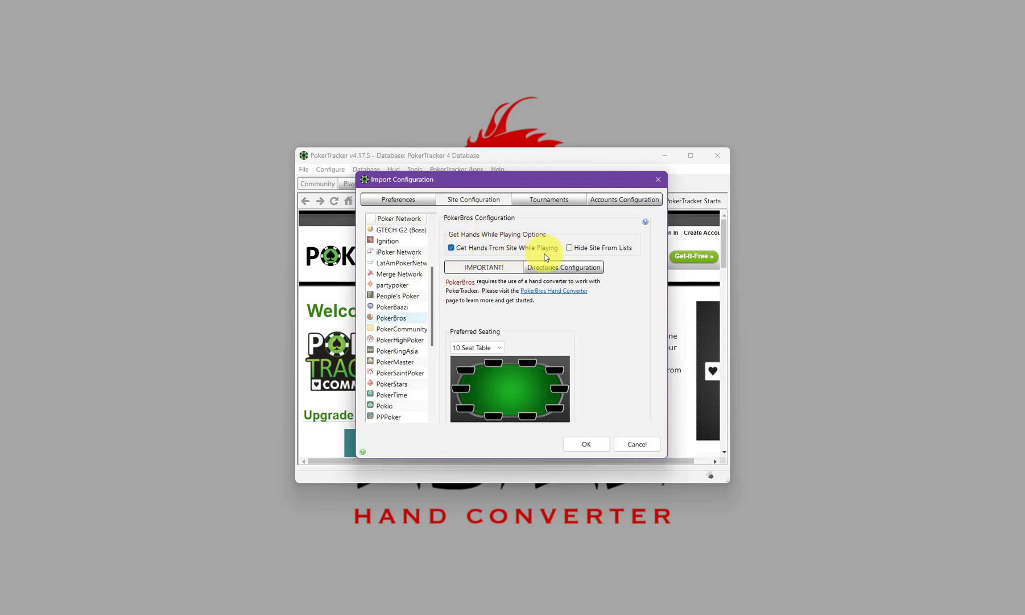
- Show the PokerBros import directories, check the Asian Hand Converter pbr_hh path, and try Auto Detect
click(595, 272)
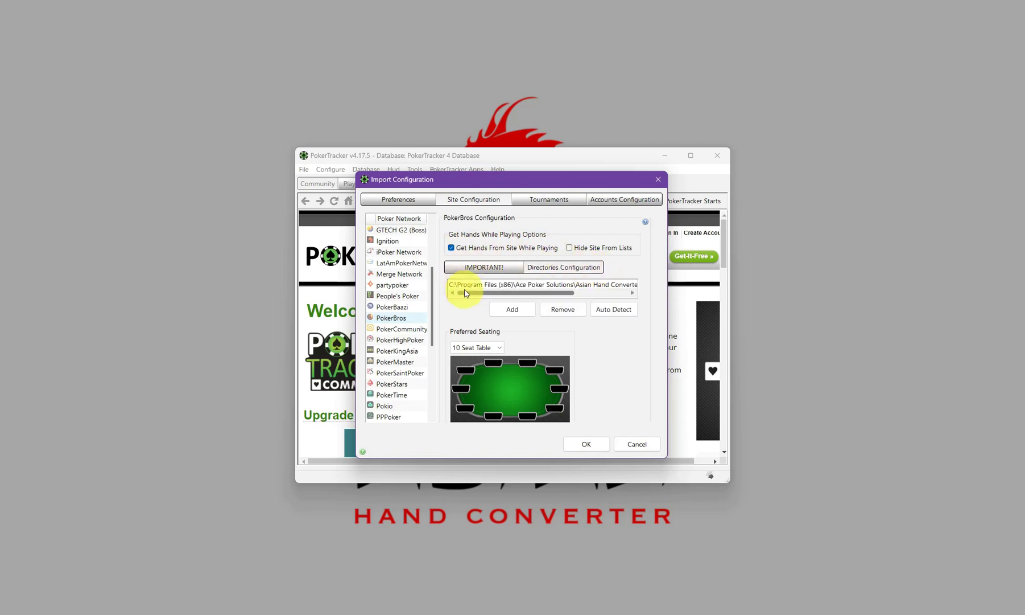
drag(465, 294, 564, 287)
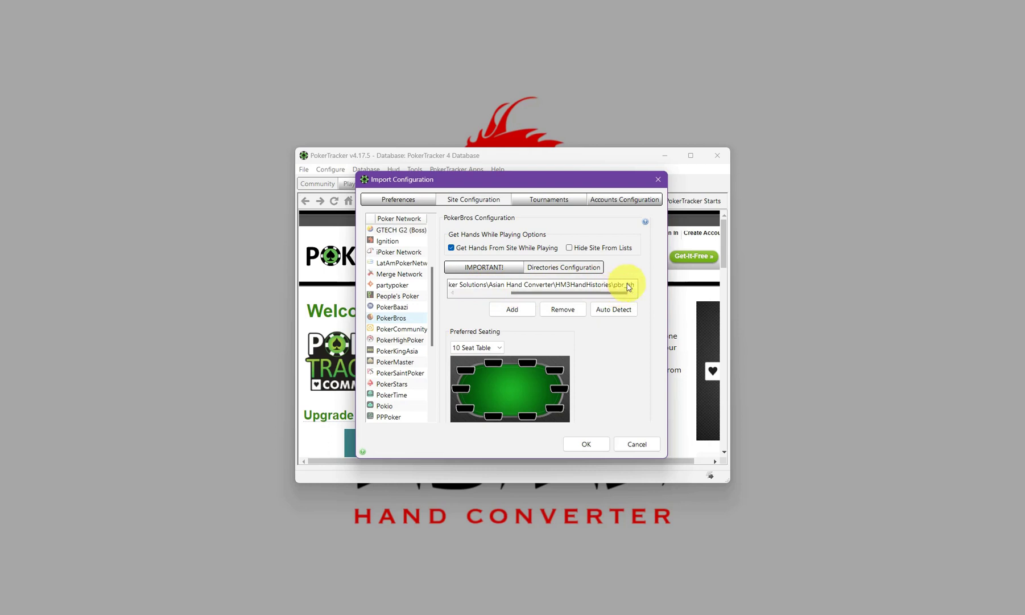
click(613, 312)
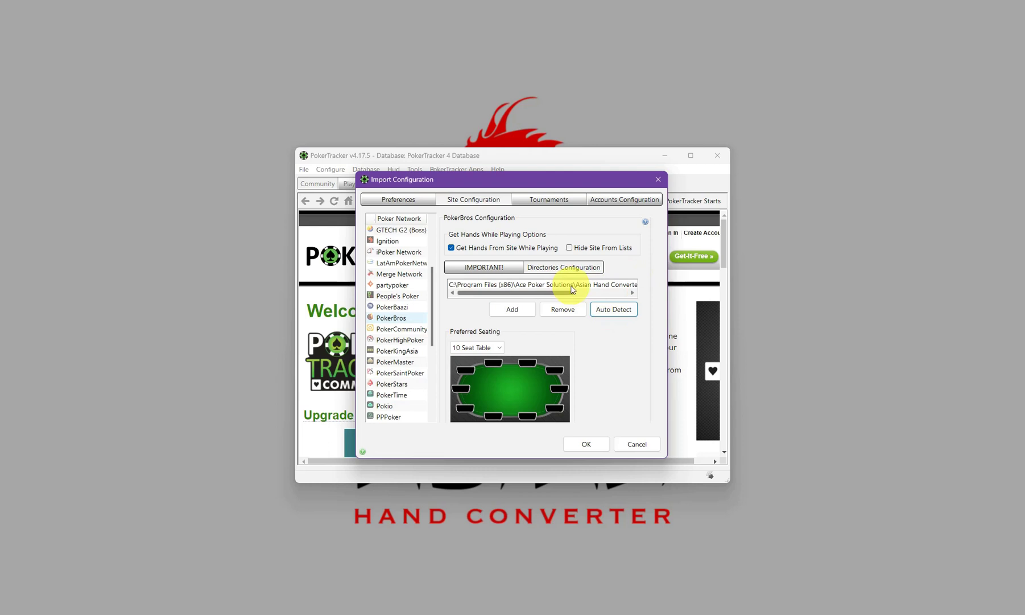
- Start adding another hand-history folder, cancel the folder browser, and close the configuration with OK
click(522, 313)
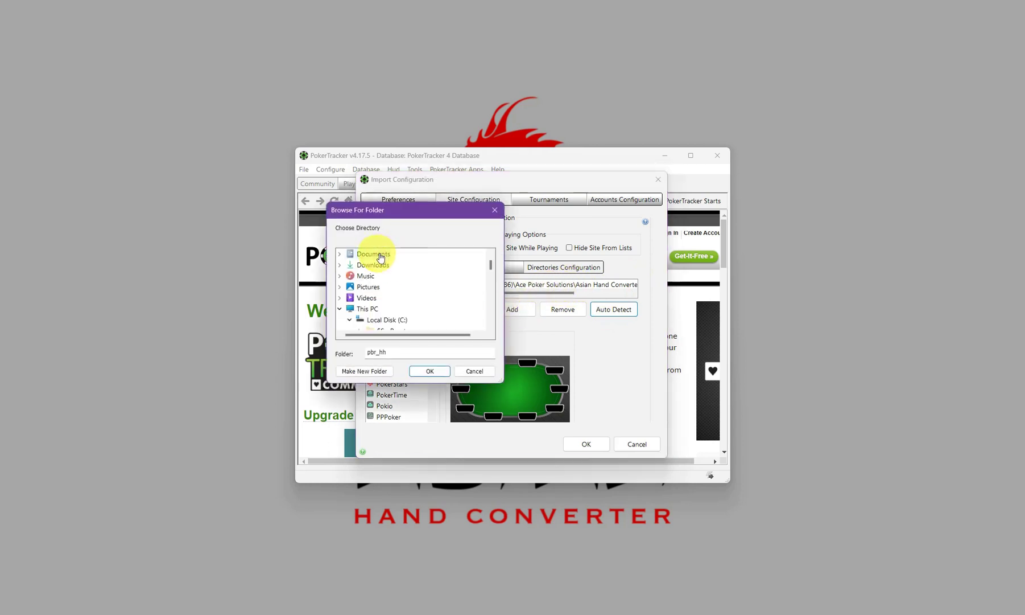
drag(403, 211, 470, 305)
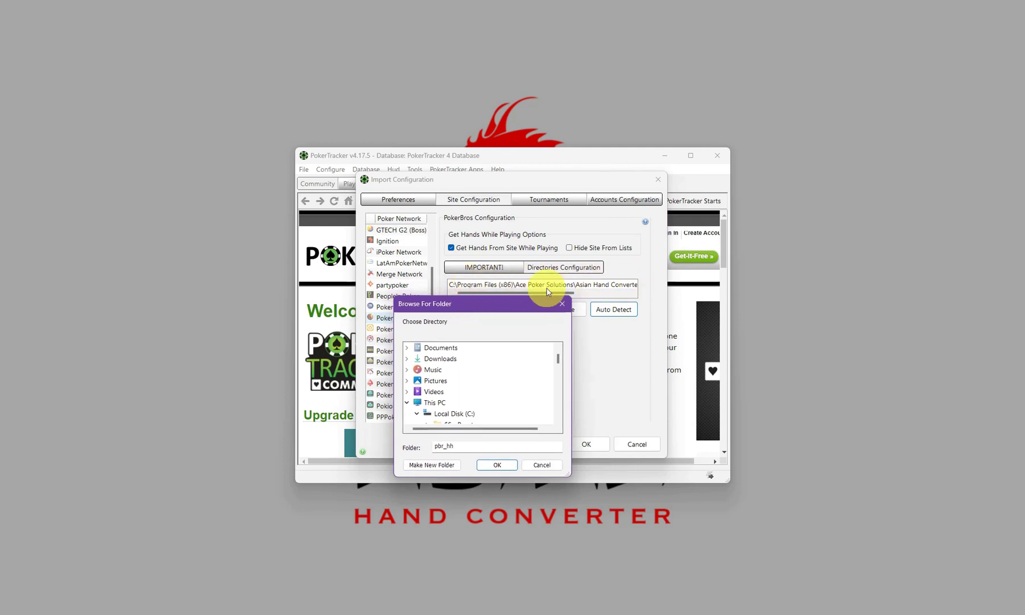
click(540, 465)
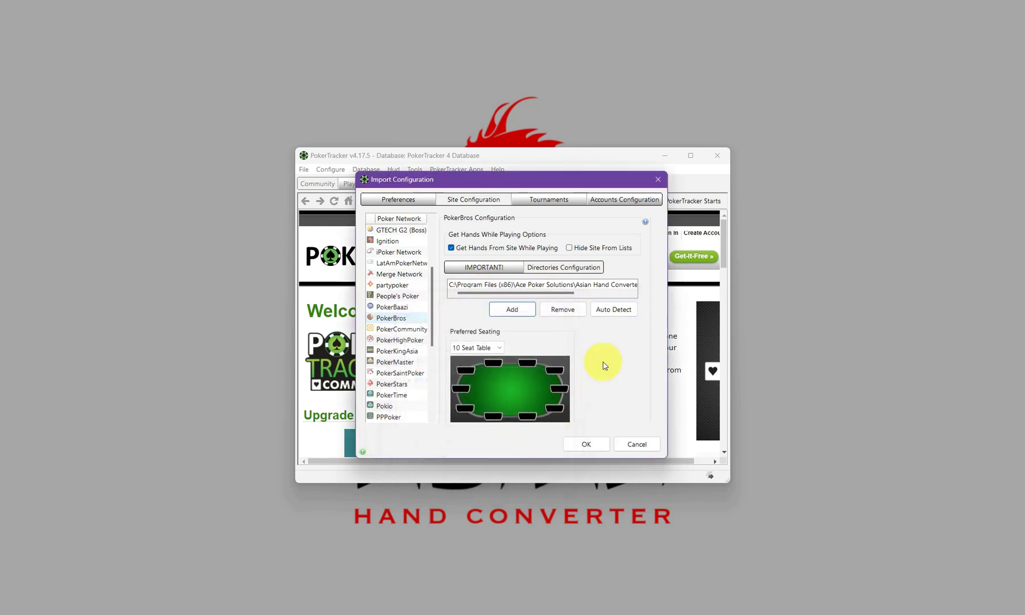
click(599, 445)
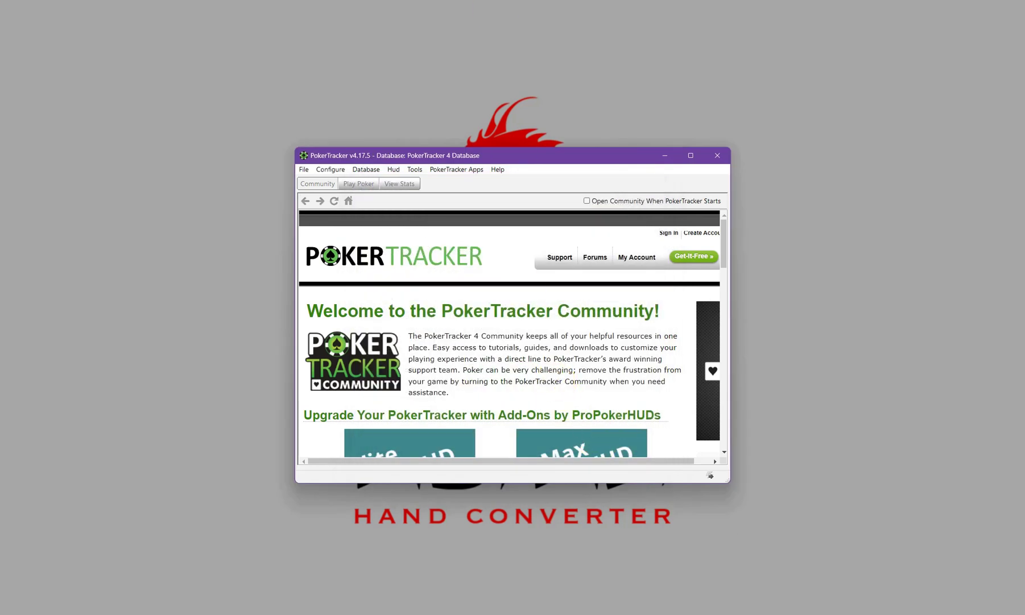
- On the Play Poker tab, turn on Get Hands While Playing
click(365, 185)
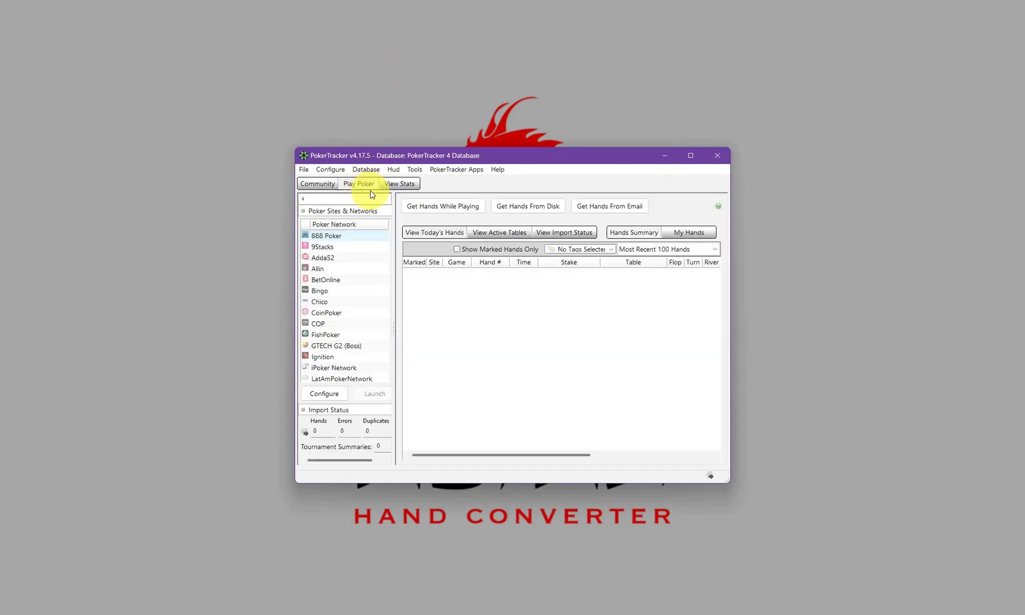
click(414, 211)
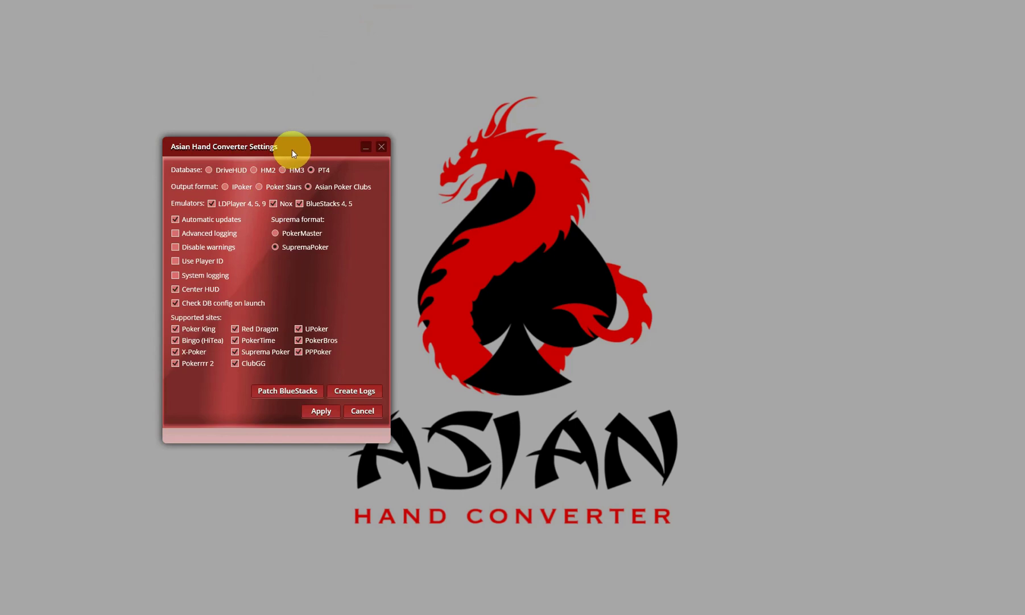
- Show Asian Hand Converter's settings beside its main window, with PT4 database and PokerBros enabled
drag(291, 149, 518, 147)
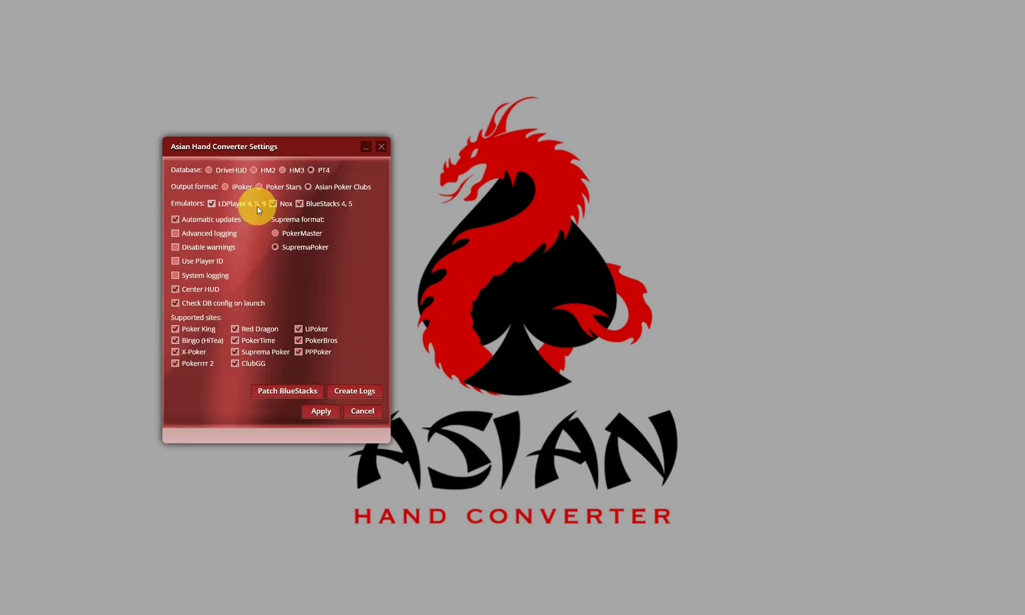
- Select DriveHUD as the converter database, apply it, and dismiss the integrated-converter notice
drag(301, 140, 516, 152)
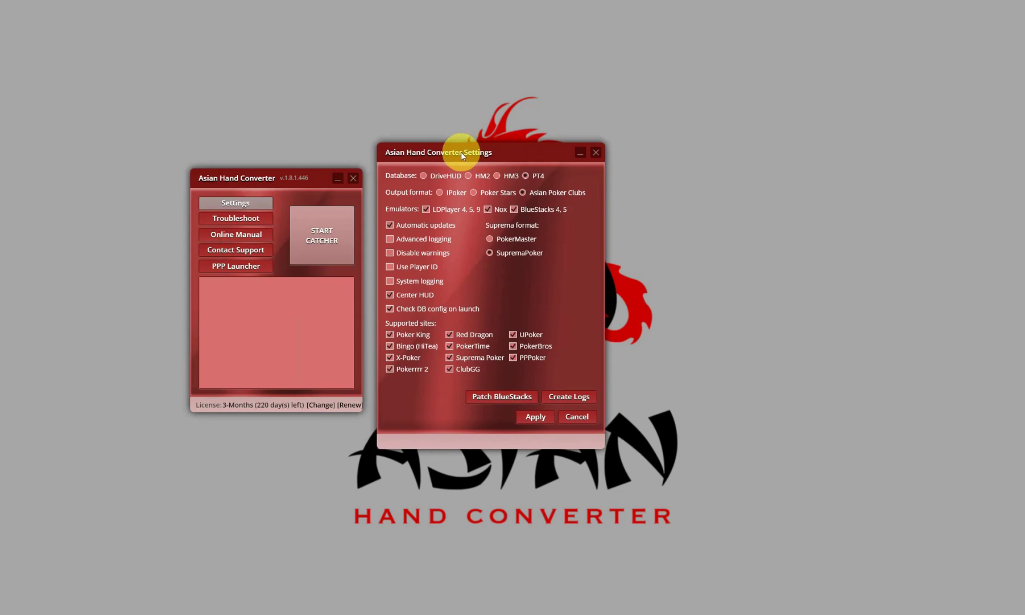
click(428, 177)
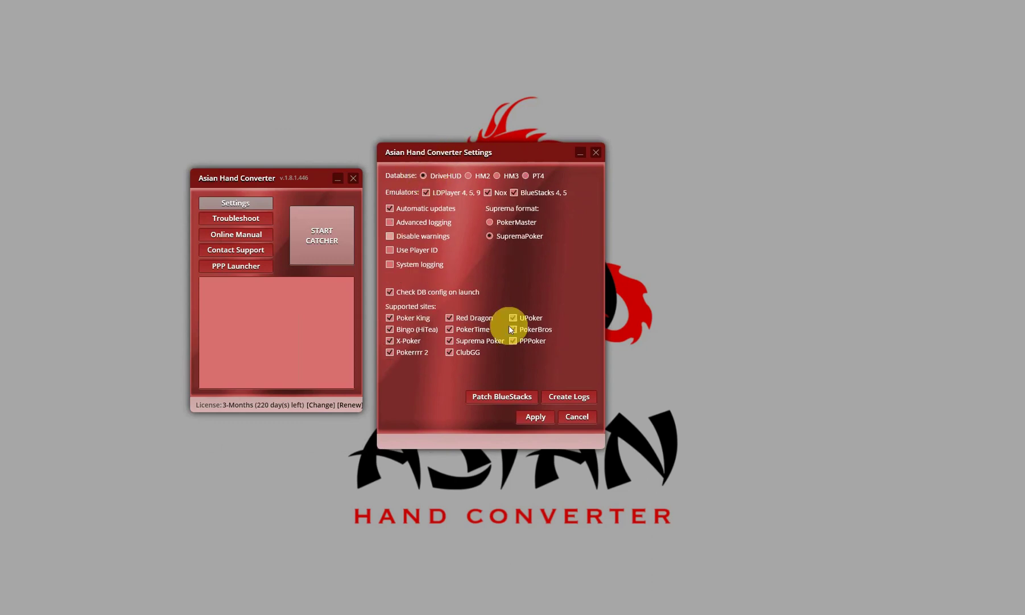
click(536, 419)
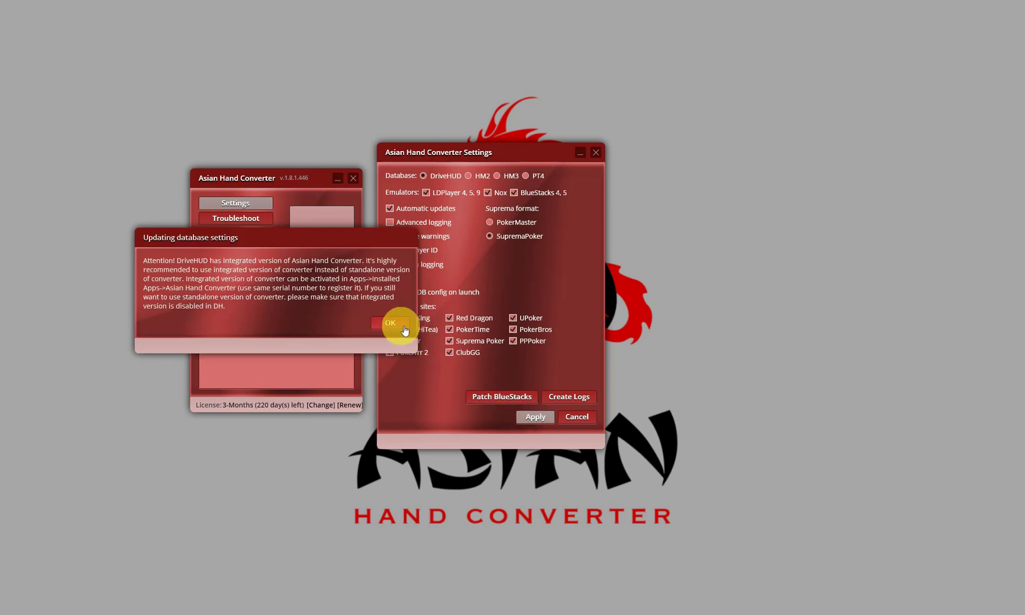
click(387, 324)
- Reopen the converter settings beside the main window and set the database back to PT4
click(255, 203)
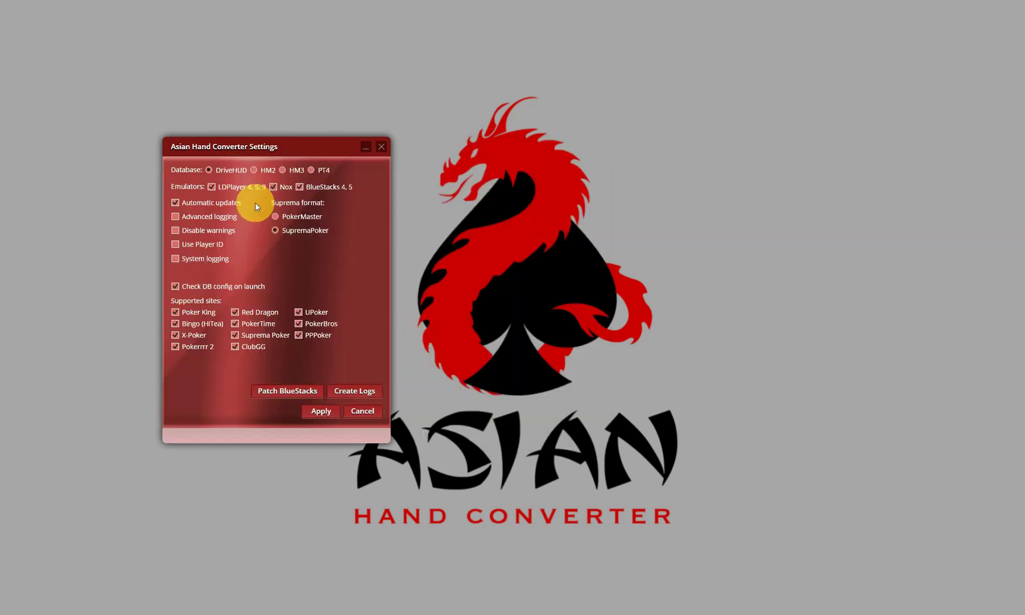
drag(273, 149, 488, 150)
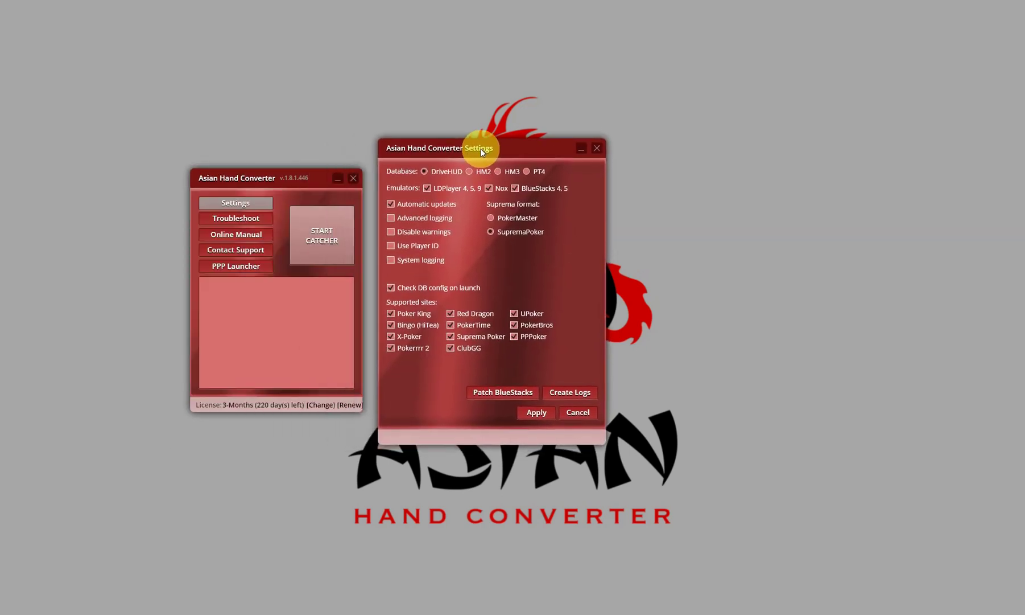
click(532, 170)
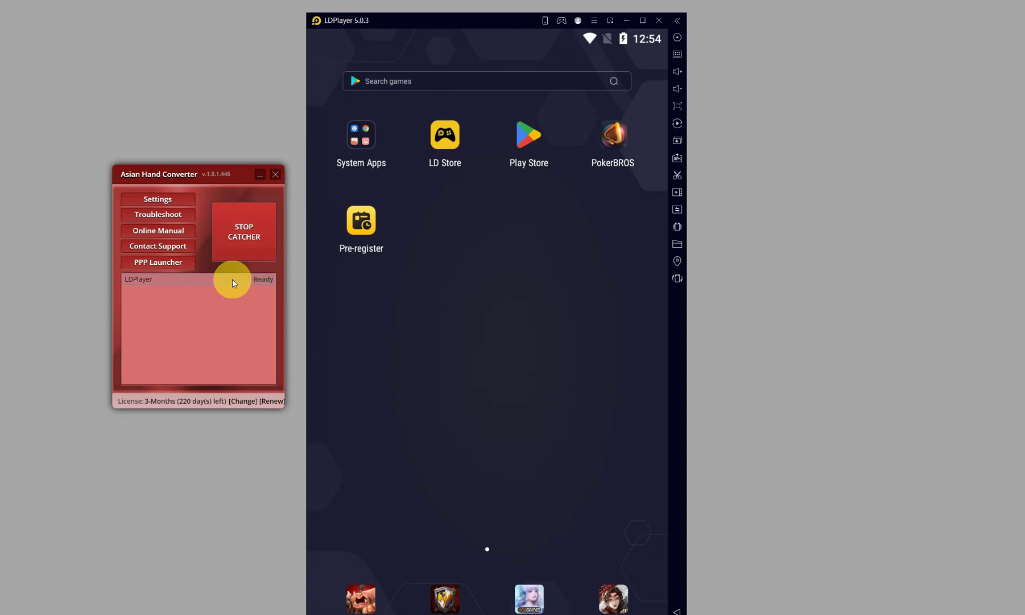
- Select the Ready LDPlayer entry in the converter and launch the PokerBROS app in the emulator
click(262, 286)
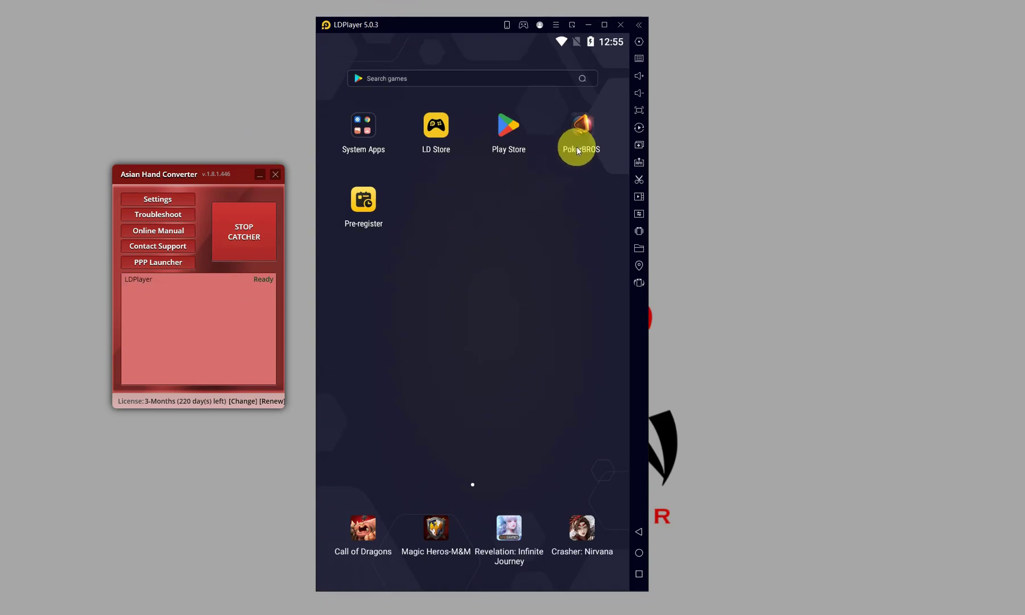
click(583, 130)
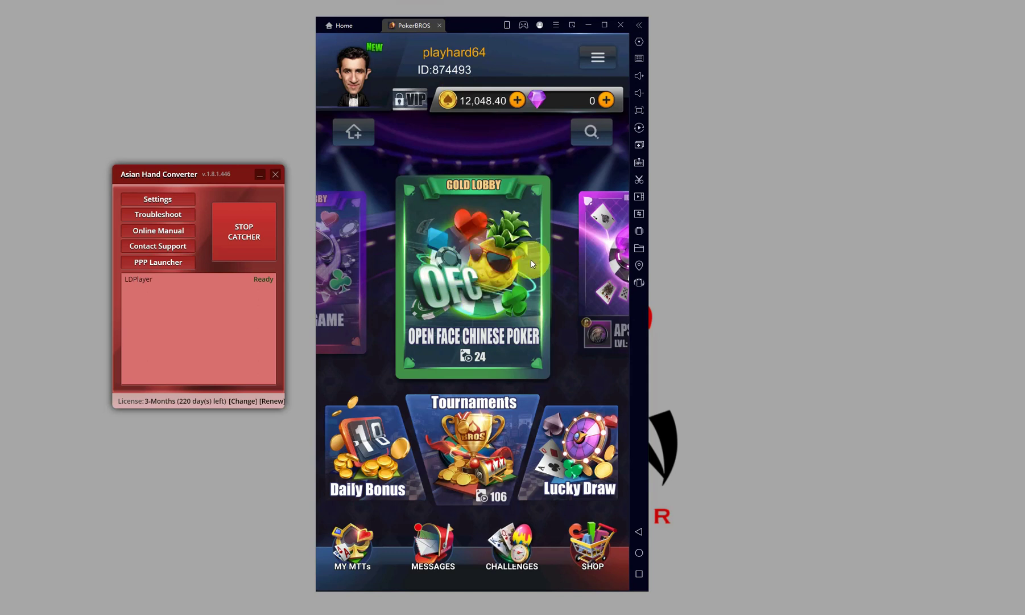
- Swipe the PokerBros lobby carousel left until the APStestClub1 club card is centred
drag(531, 258, 439, 255)
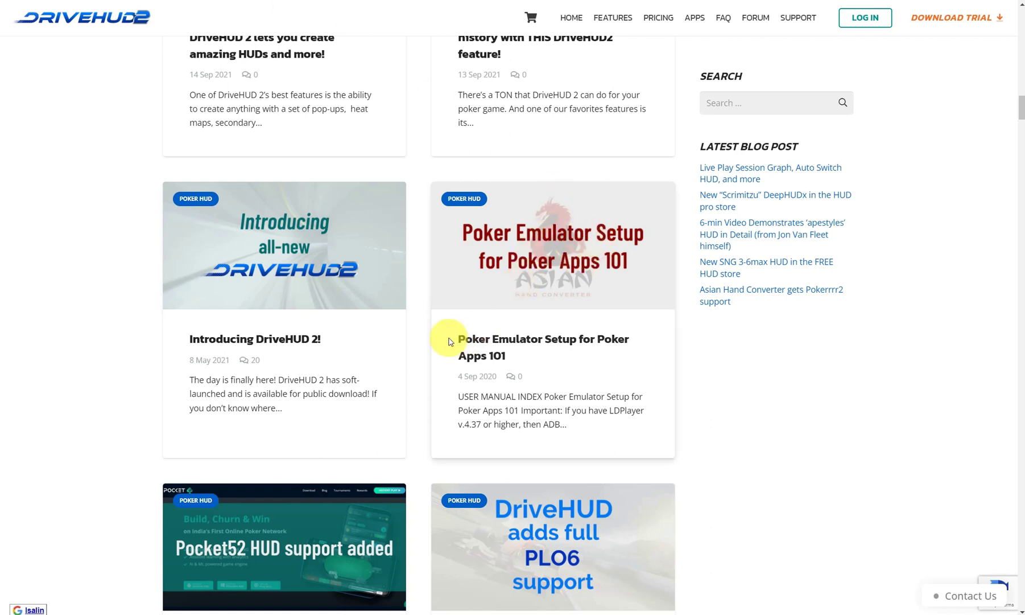
- Open the 'Poker Emulator Setup for Poker Apps 101' post from the DriveHUD blog listing
click(529, 357)
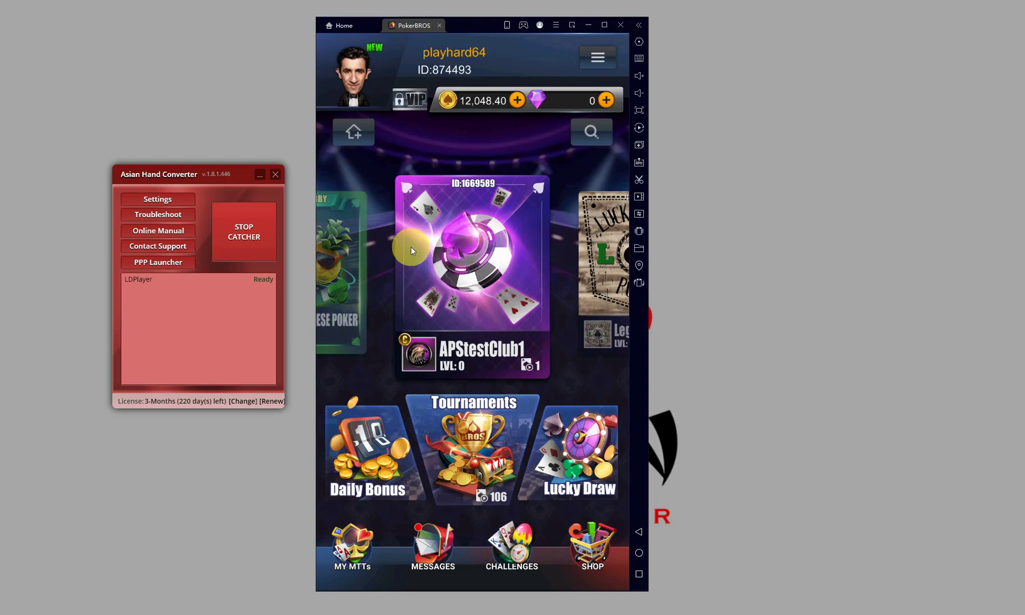
- Browse the PokerBros lobby carousel, enter APStestClub1, and pick the nlh_test_1 table
mouse_move(420, 268)
mouse_down()
mouse_move(527, 270)
mouse_move(438, 261)
mouse_up()
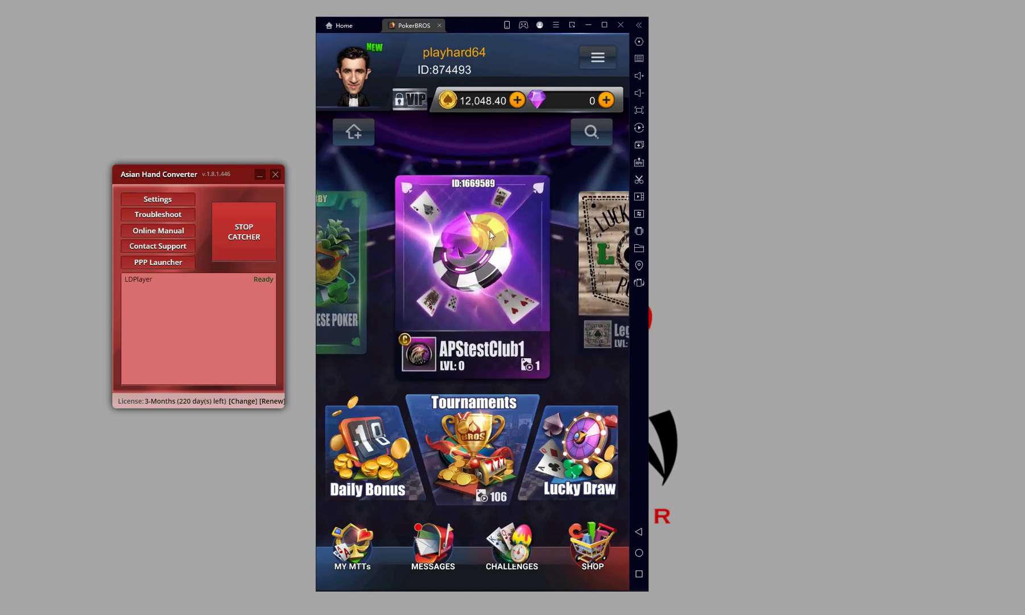
click(489, 281)
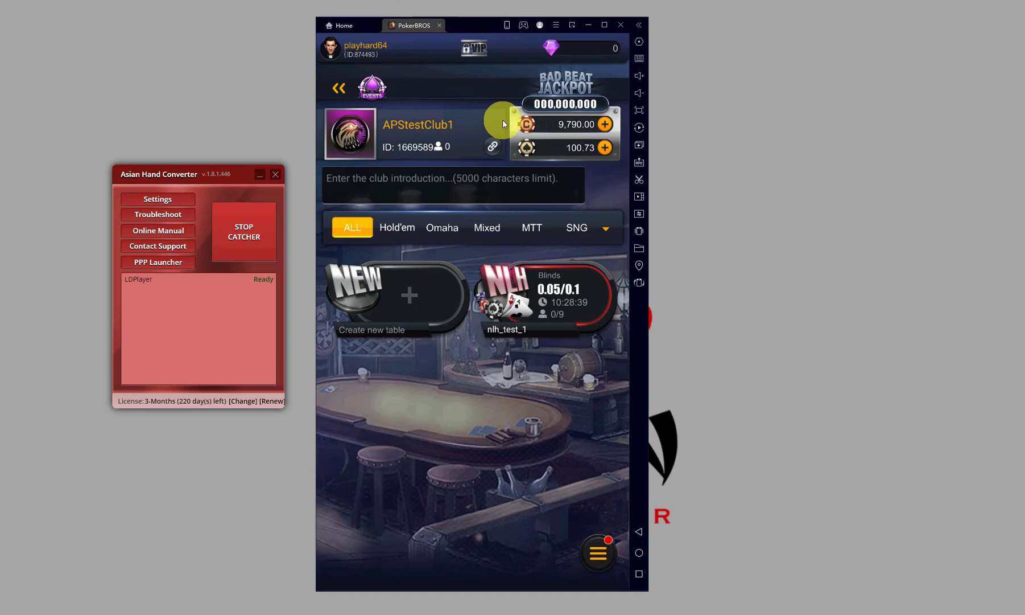
click(570, 304)
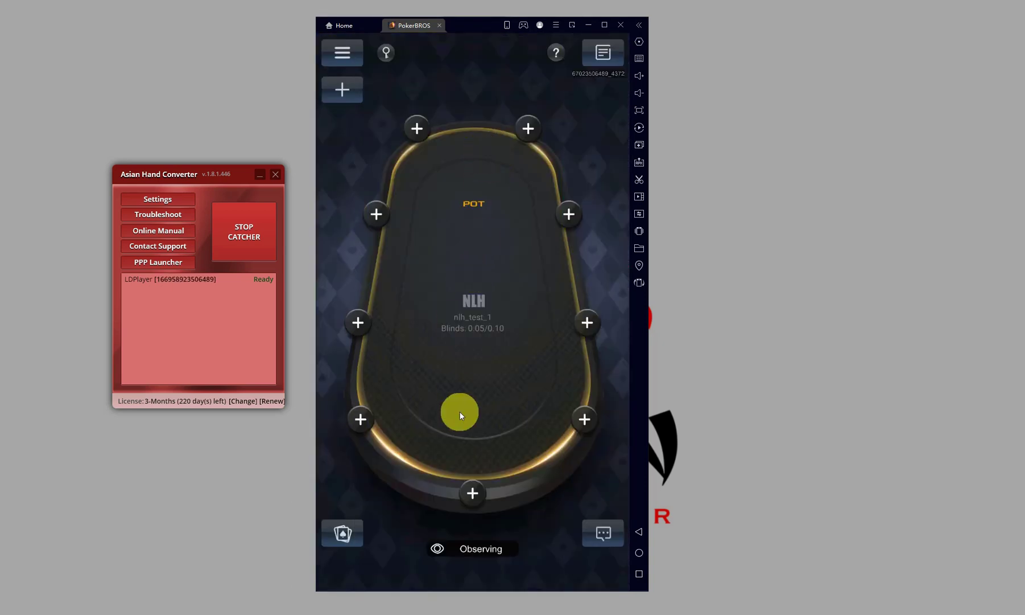
- Take the bottom seat at nlh_test_1 with a 1.15 stack
click(472, 493)
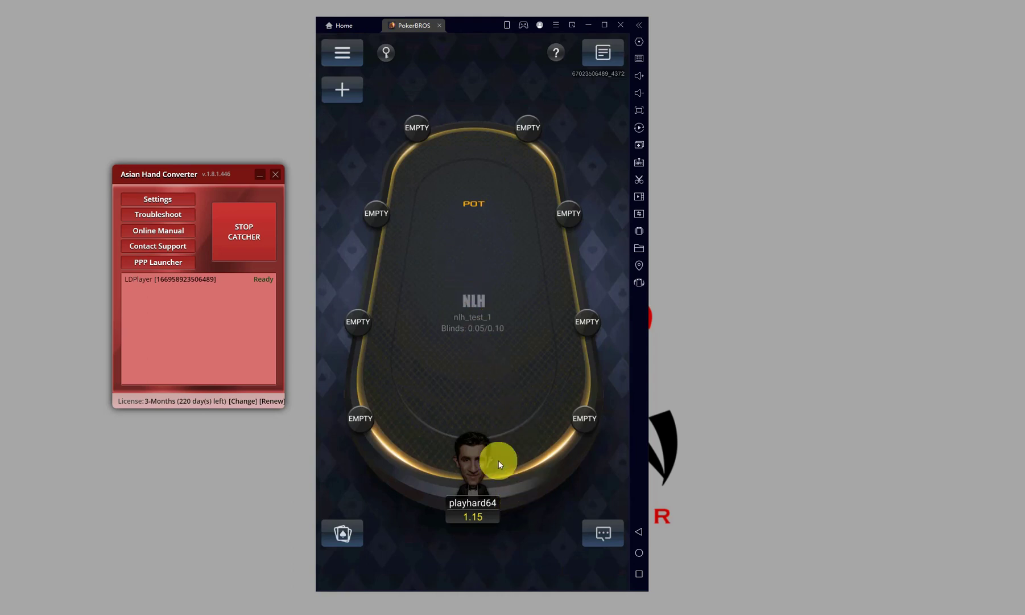
click(154, 285)
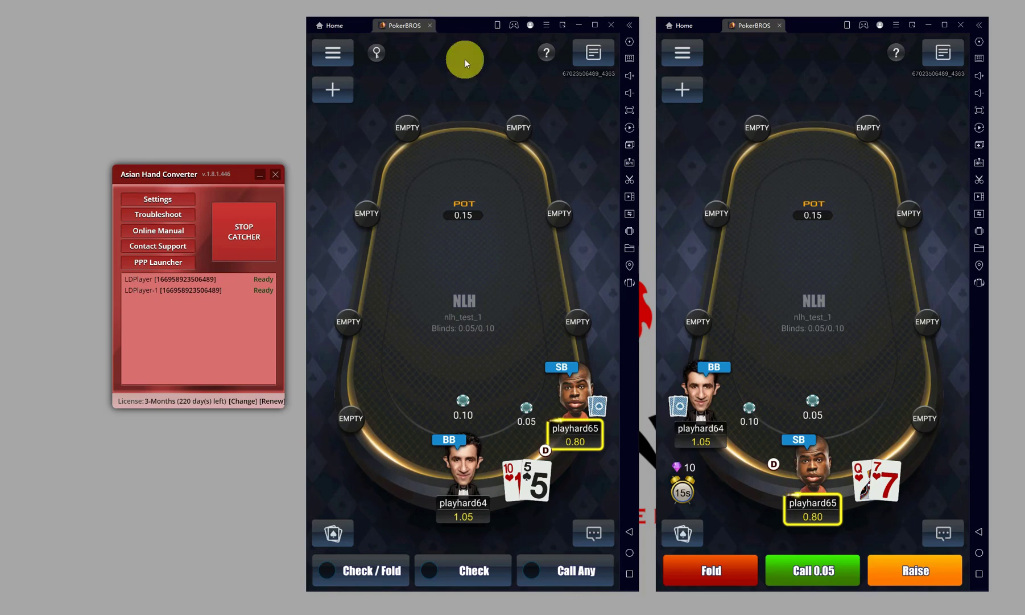
- Fold the second player's hand on the right-hand table so HUD stats appear
click(738, 567)
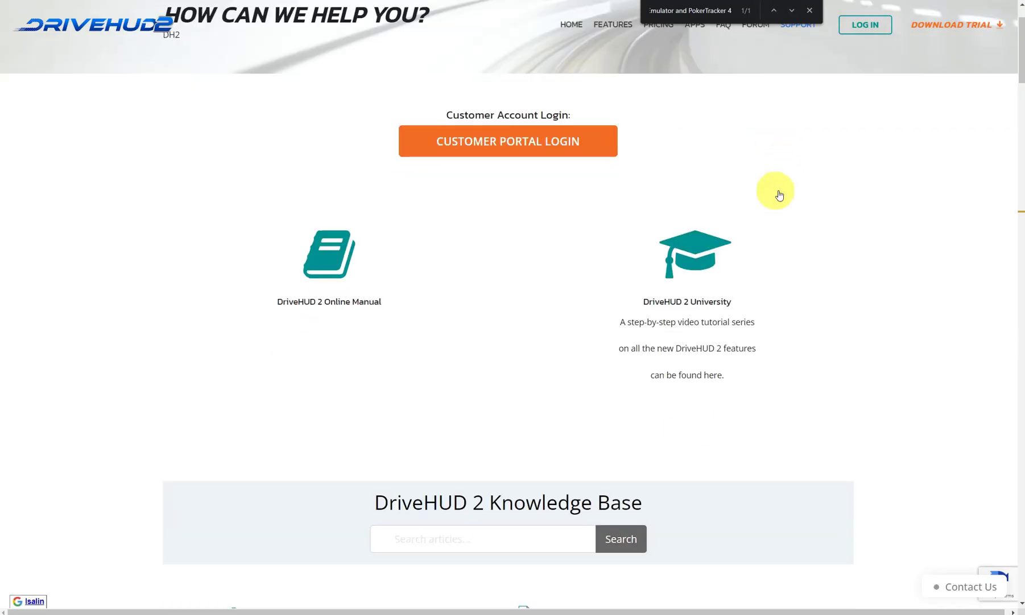
- Scroll the DriveHUD support page down to the Send a message to support form
scroll(780, 196, down, 20)
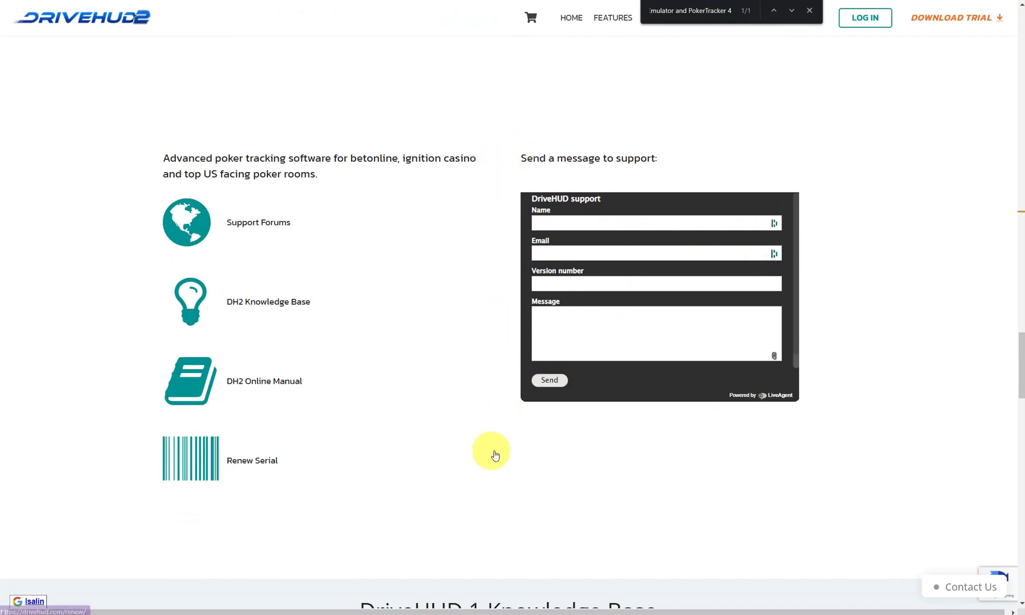
click(494, 611)
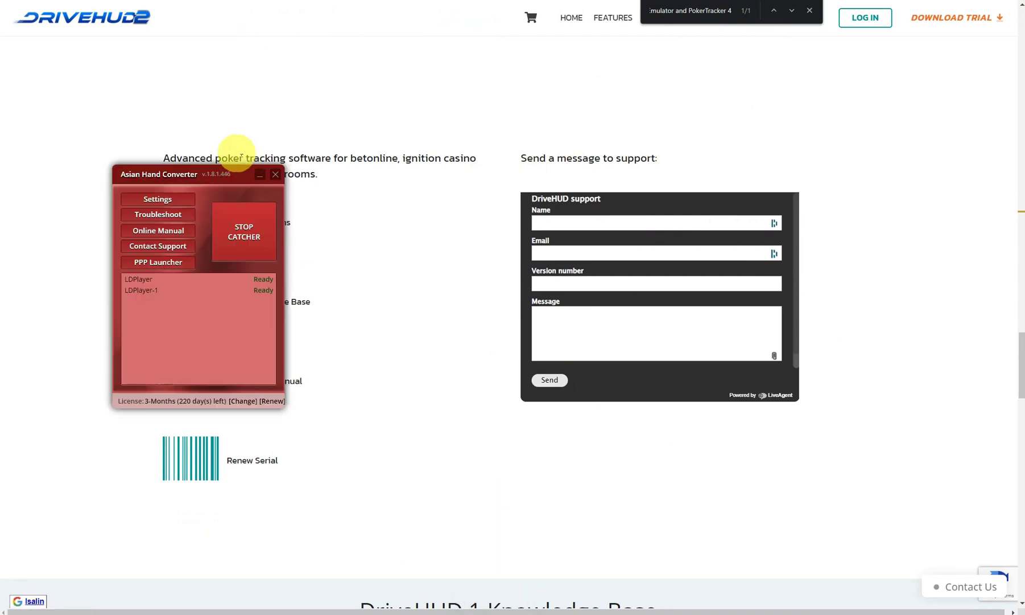
drag(191, 172, 321, 176)
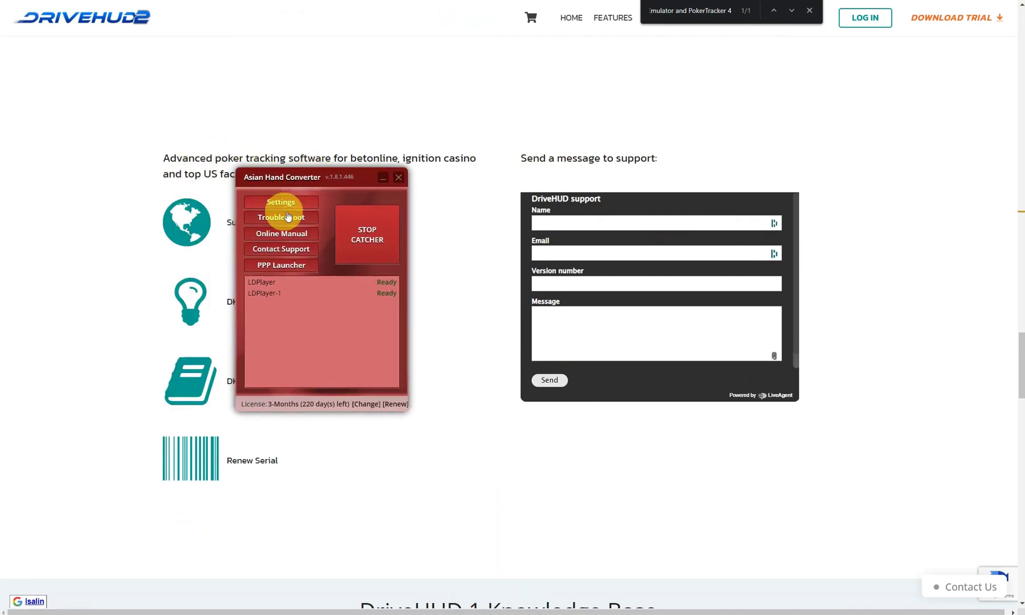
click(311, 250)
drag(395, 190, 740, 194)
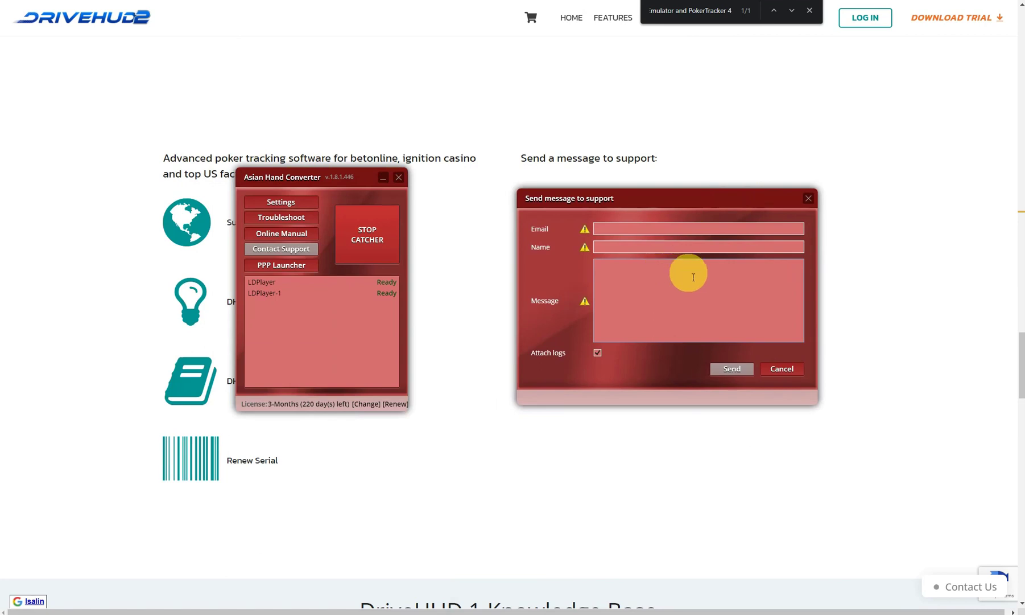
click(777, 376)
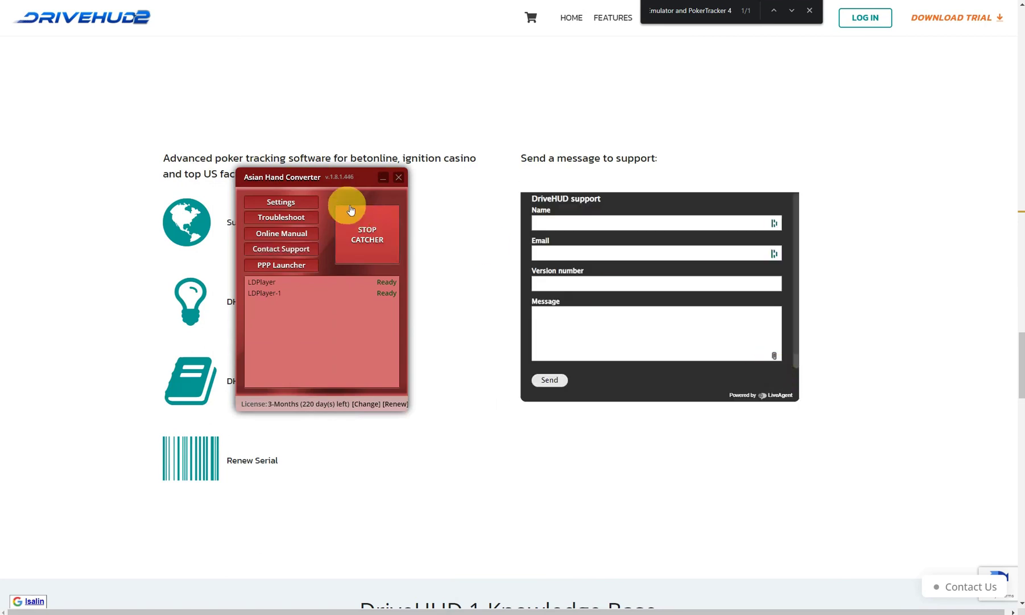
- Minimize the converter, open and close the Contact Us popup unsent, then return to the top
click(383, 177)
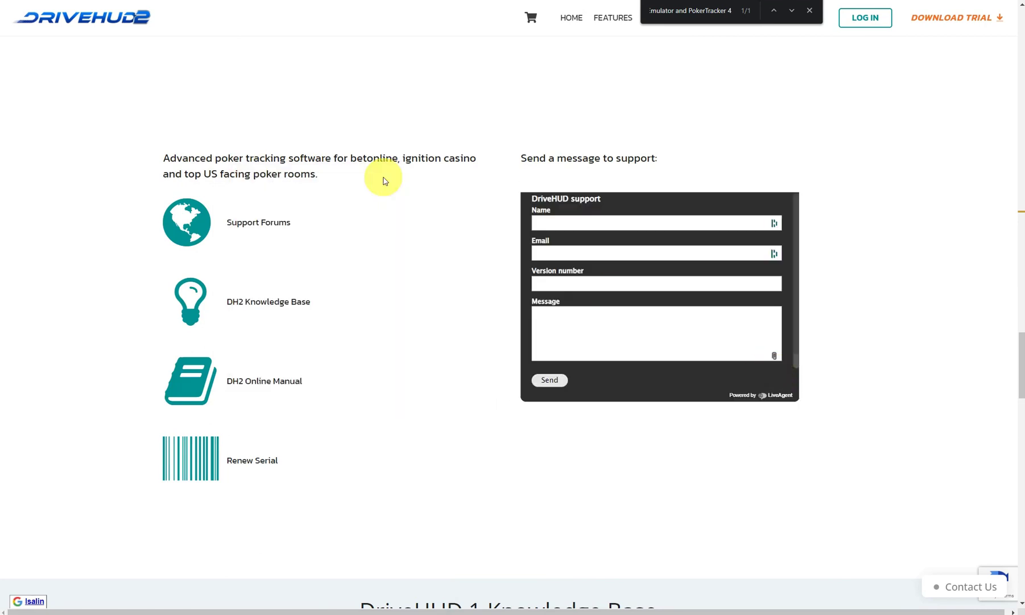
click(968, 594)
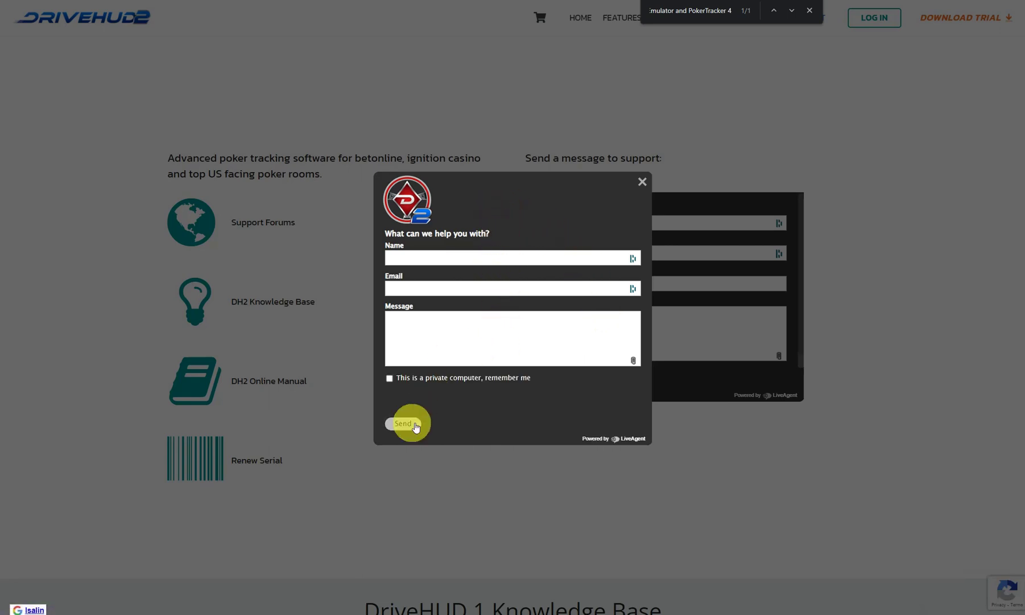
click(647, 186)
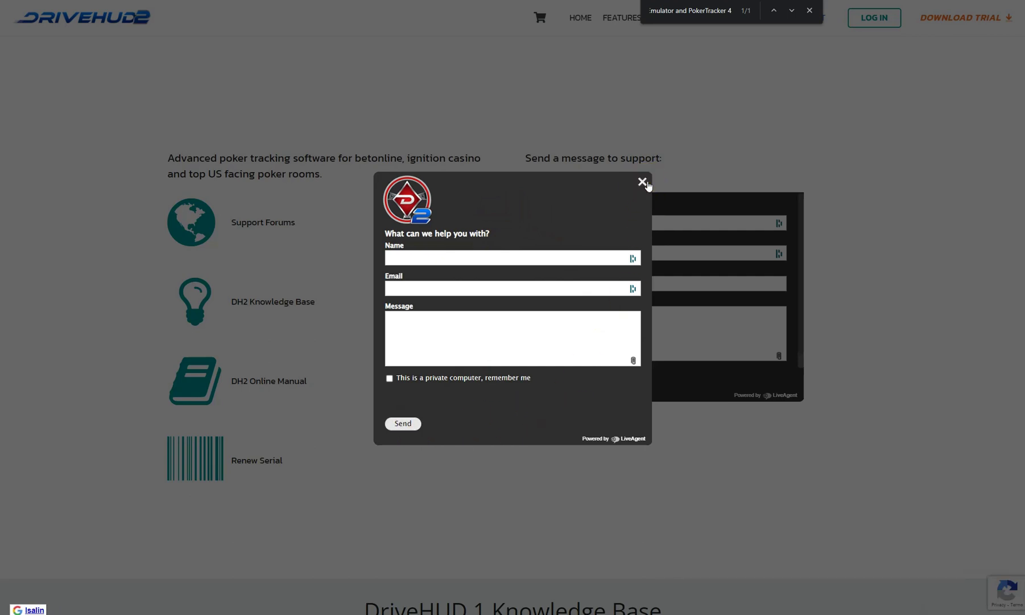
key(Home)
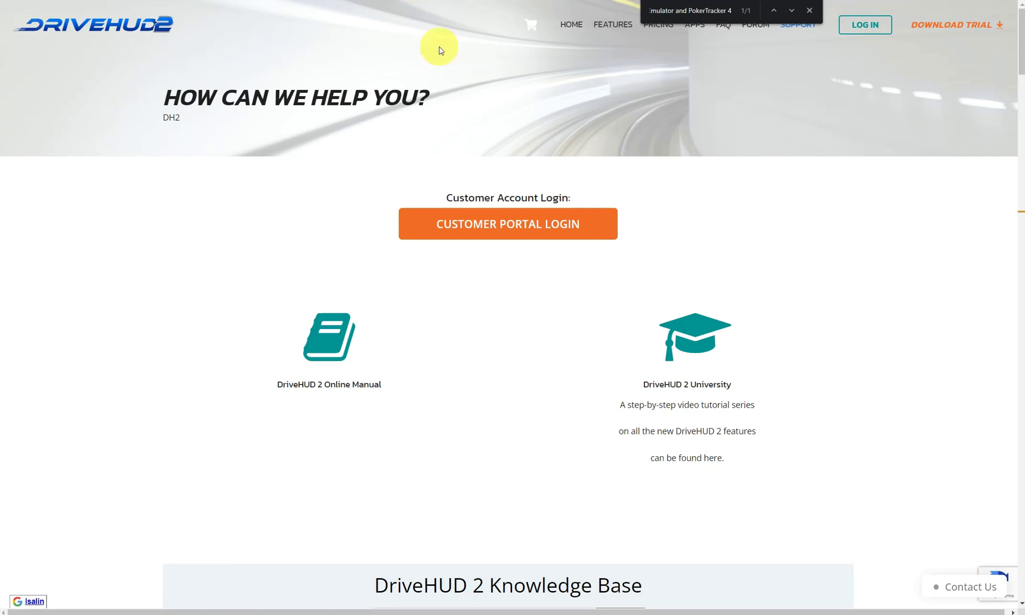
- Scroll down to the Asian Poker Hand Converter knowledge-base list with the [PT4] LDPlayer article
scroll(508, 242, down, 6)
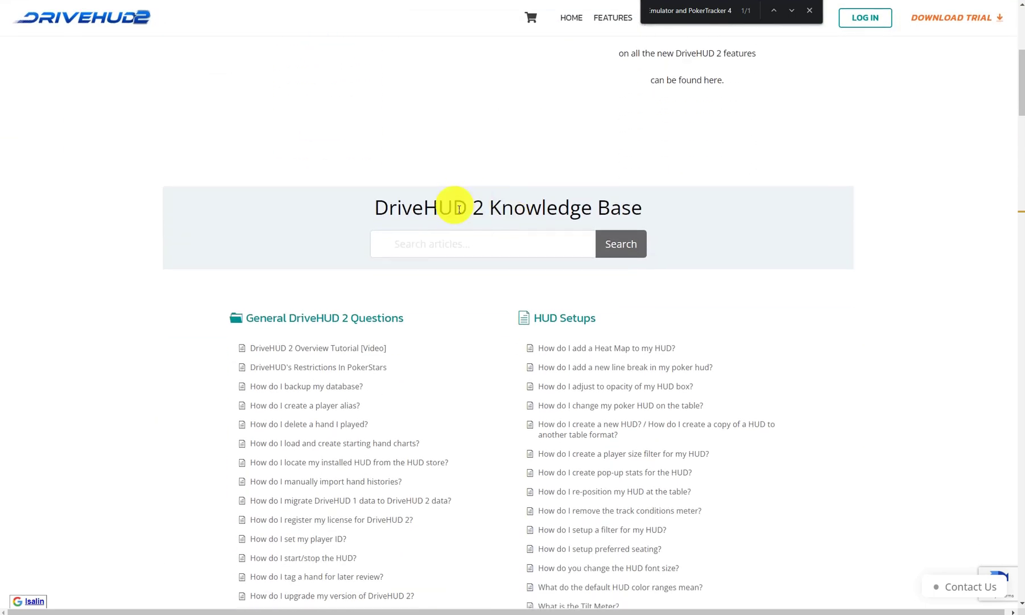
scroll(455, 254, down, 3)
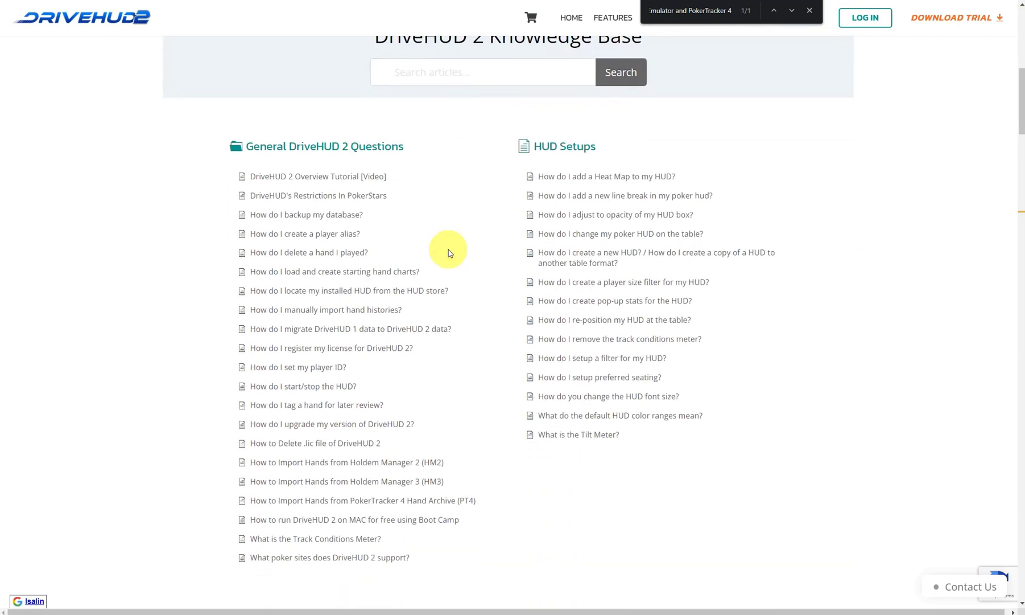
scroll(450, 253, down, 13)
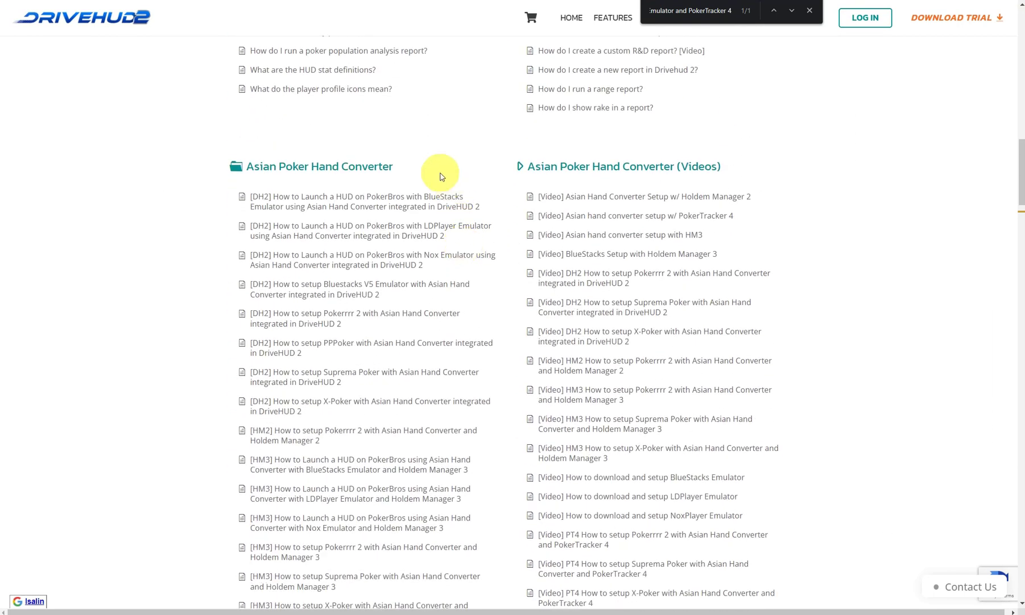
scroll(370, 151, down, 1)
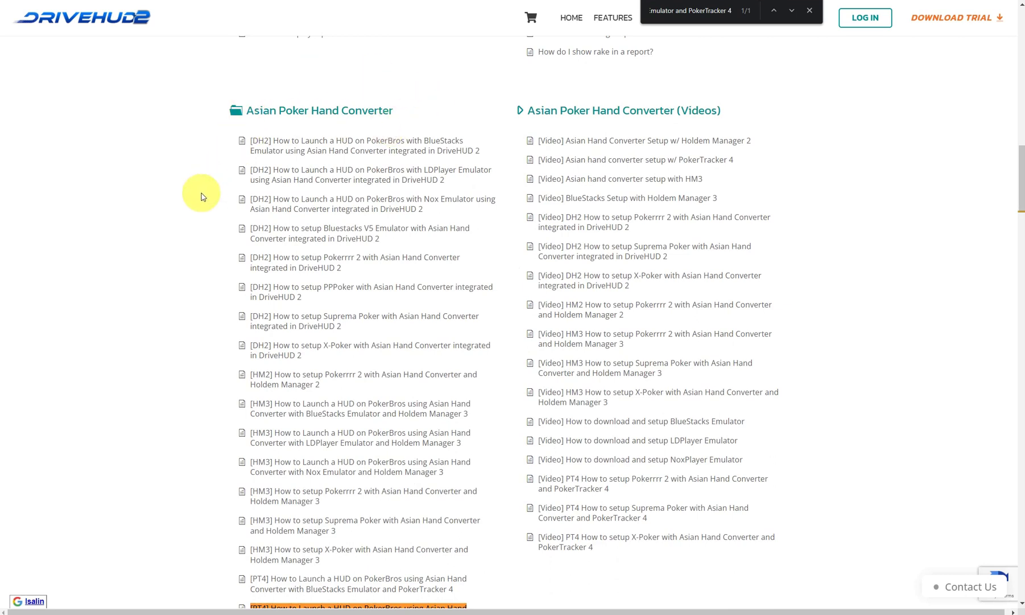
scroll(201, 196, down, 5)
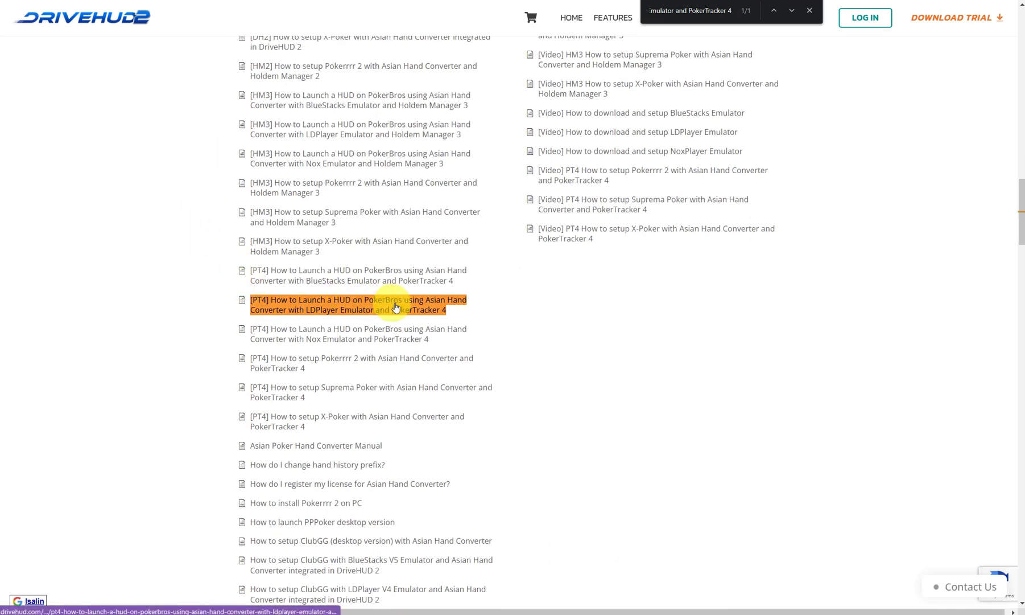
- Open the [PT4] PokerBros LDPlayer guide and scroll to its LDPlayer V5 download and setup steps
click(363, 315)
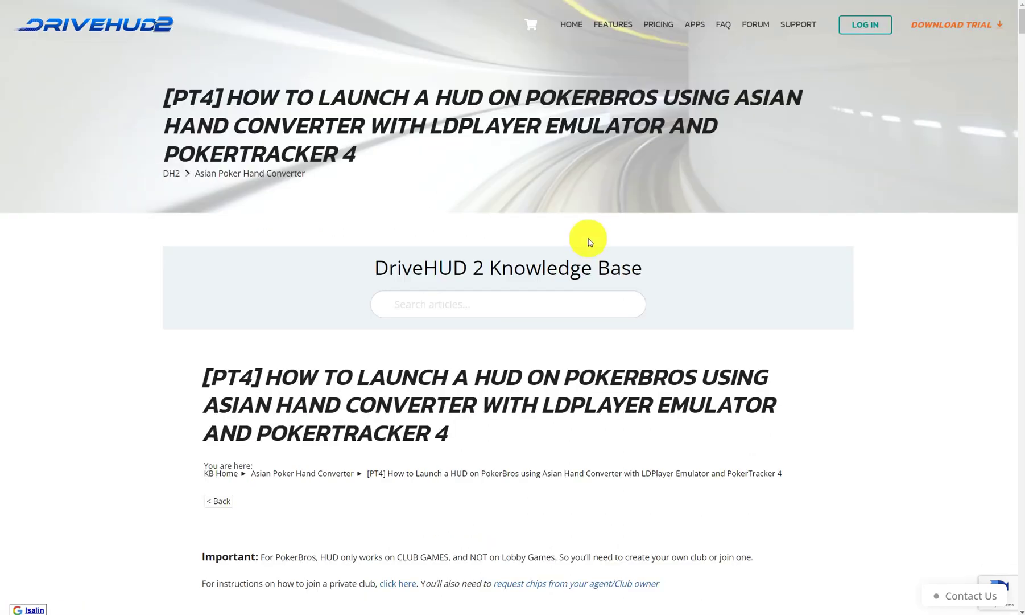
scroll(626, 279, down, 3)
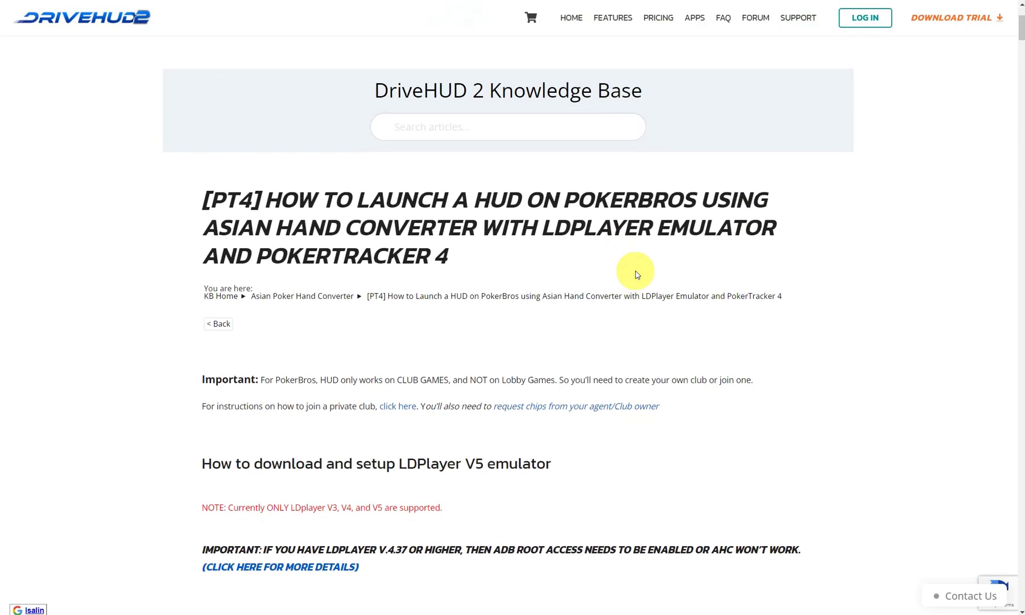
scroll(637, 276, down, 5)
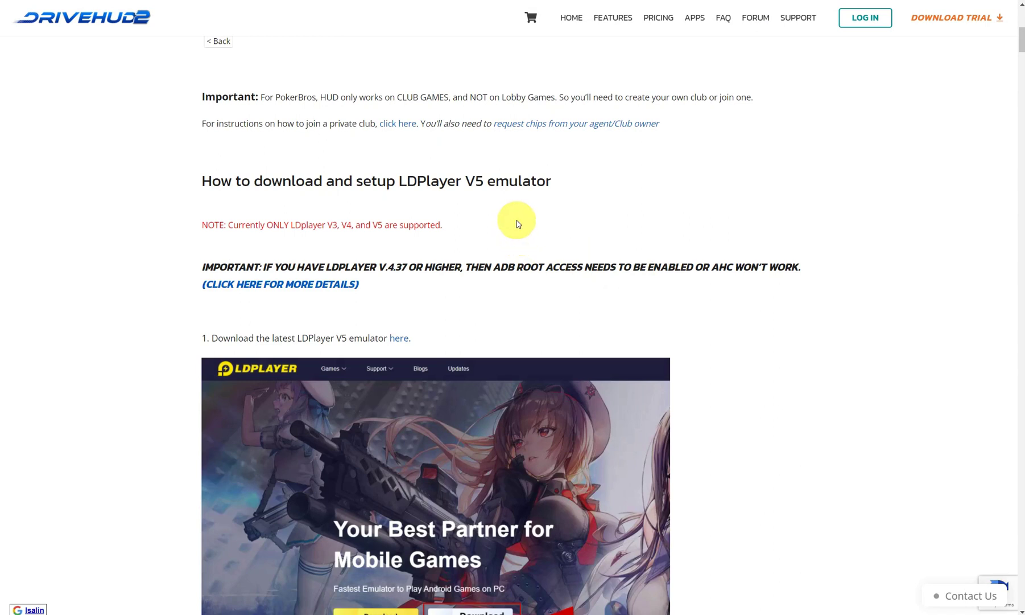
scroll(517, 224, down, 2)
scroll(511, 249, down, 7)
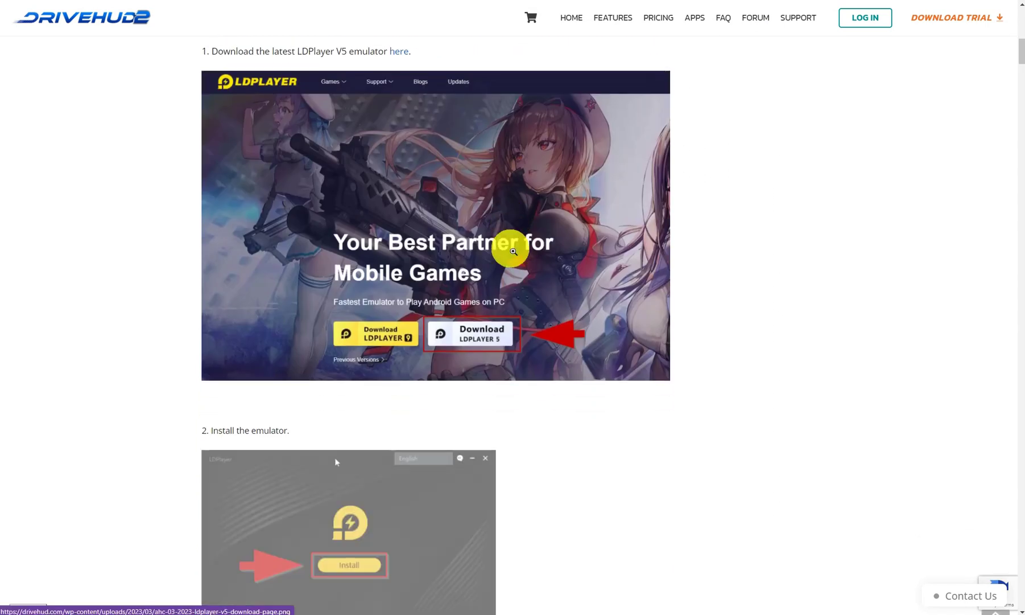